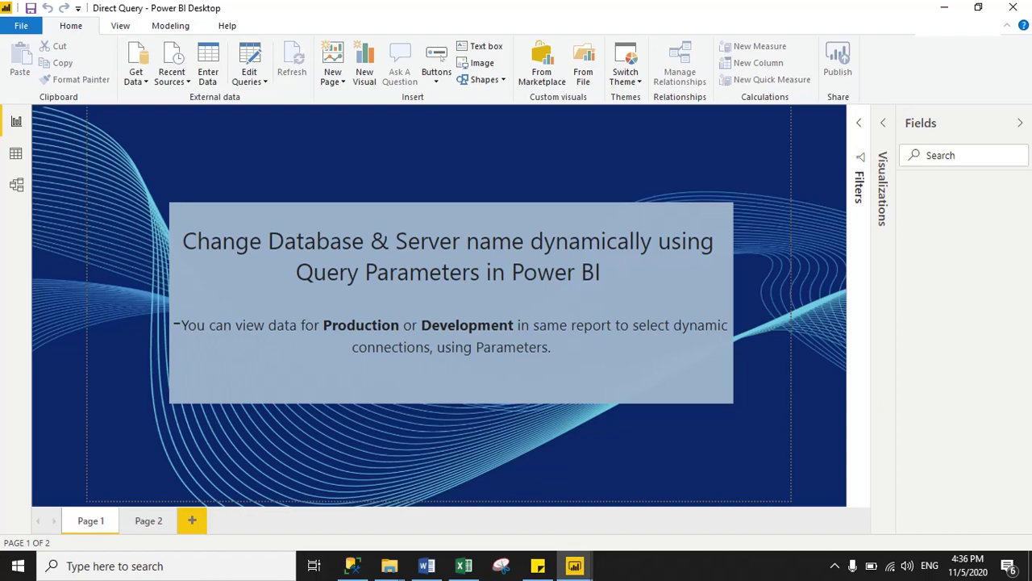
Step: Switch from the Power BI title slide to SQL Server Management Studio's Covid queries
left_click(352, 565)
left_click(463, 271)
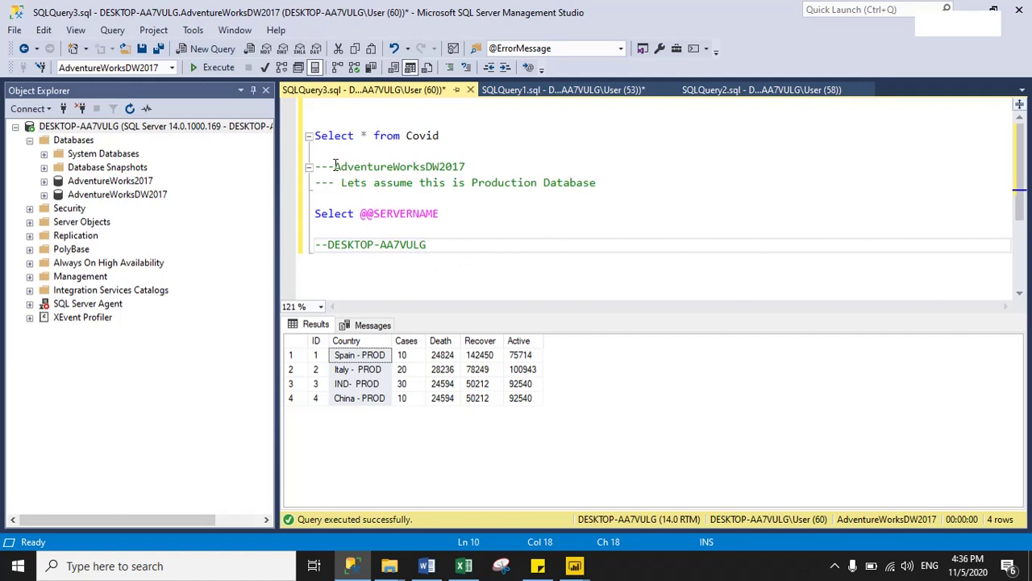
left_click_drag(335, 166, 472, 165)
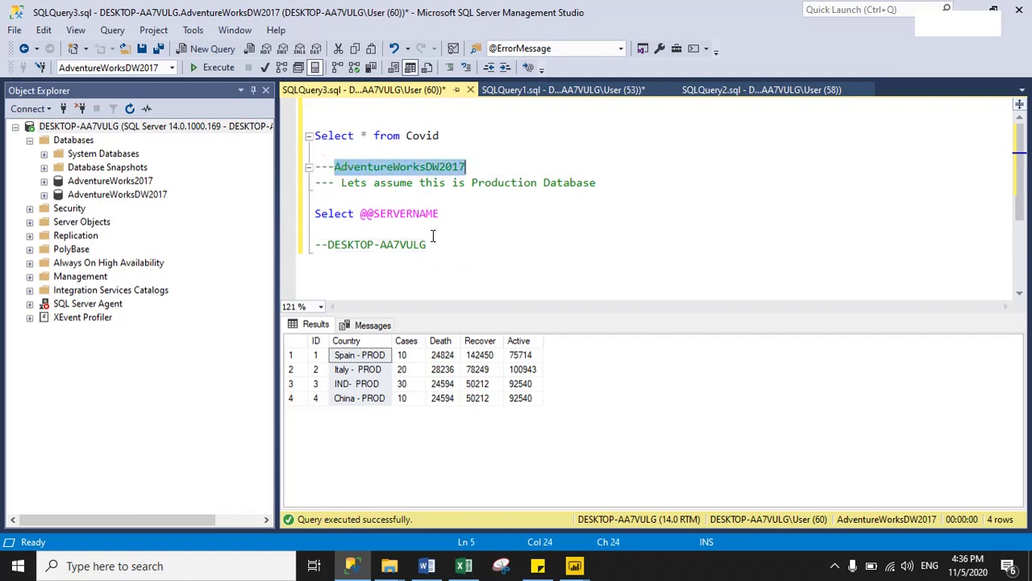
left_click_drag(451, 245, 327, 245)
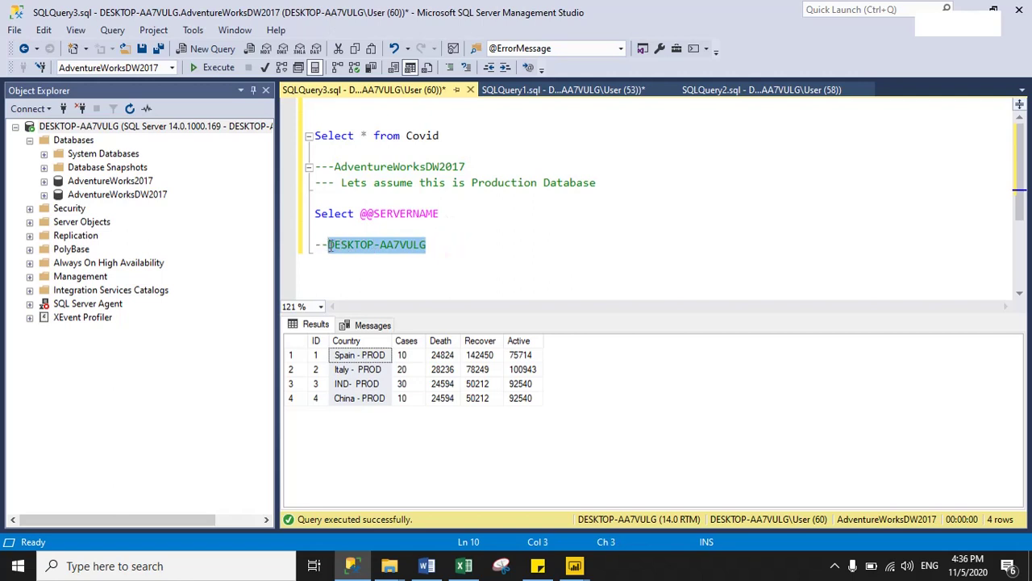
left_click(435, 260)
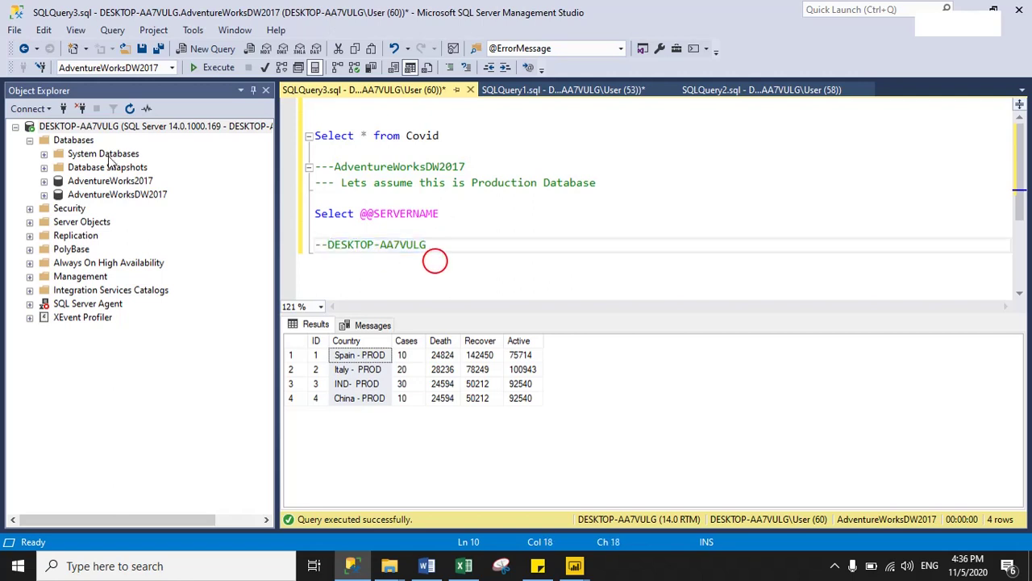
left_click(70, 127)
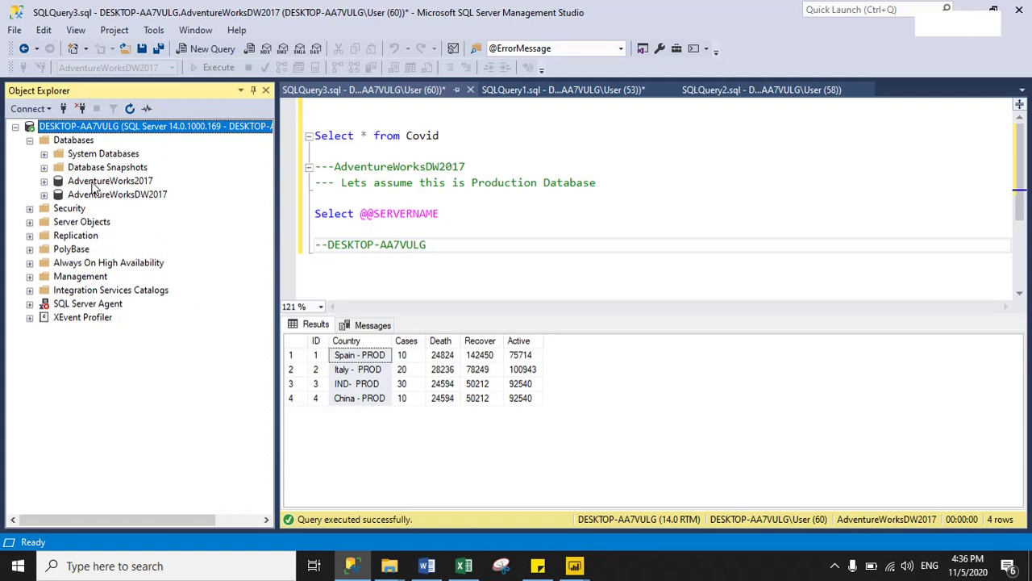
left_click(97, 184)
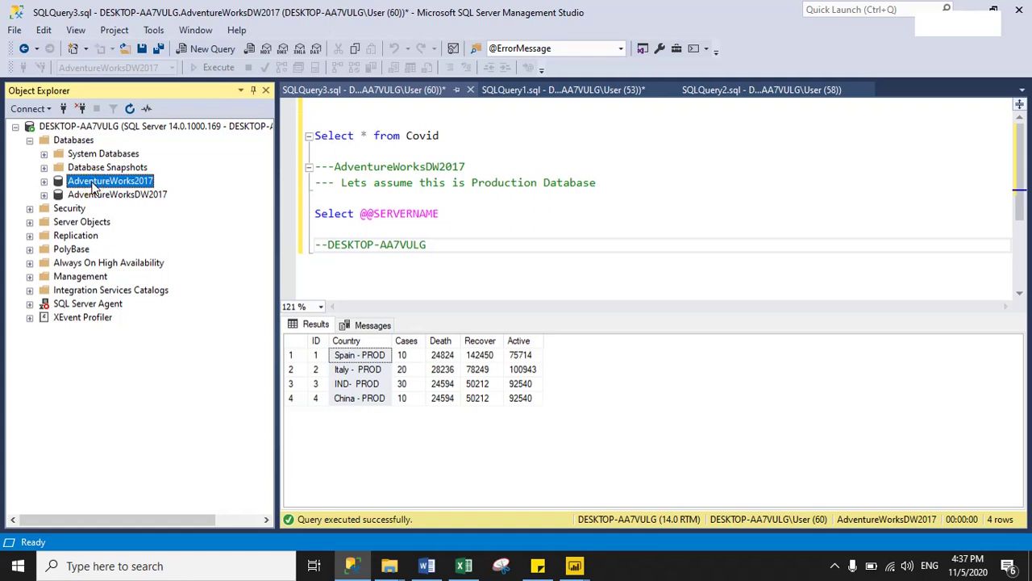
left_click(106, 198)
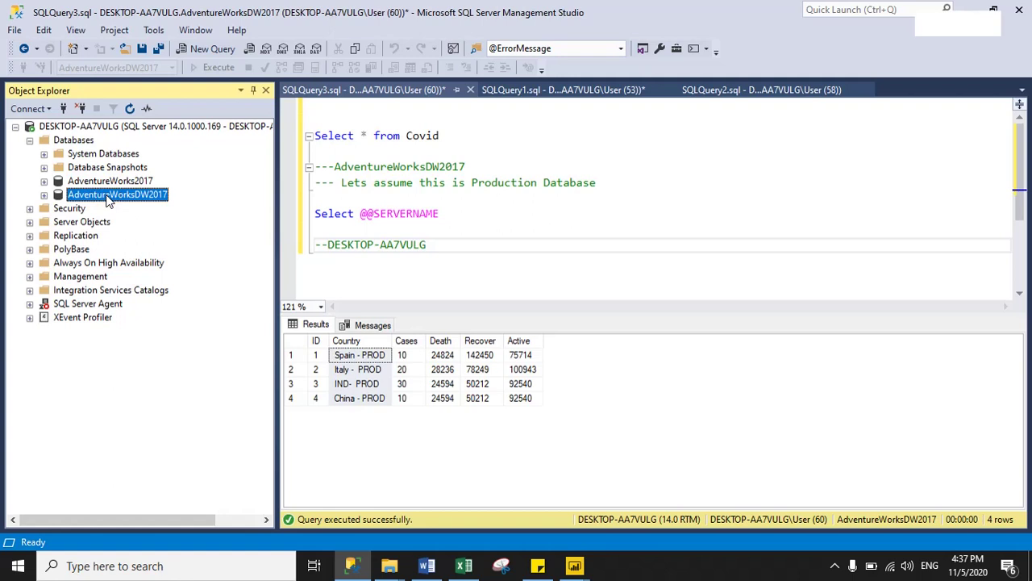
left_click(524, 215)
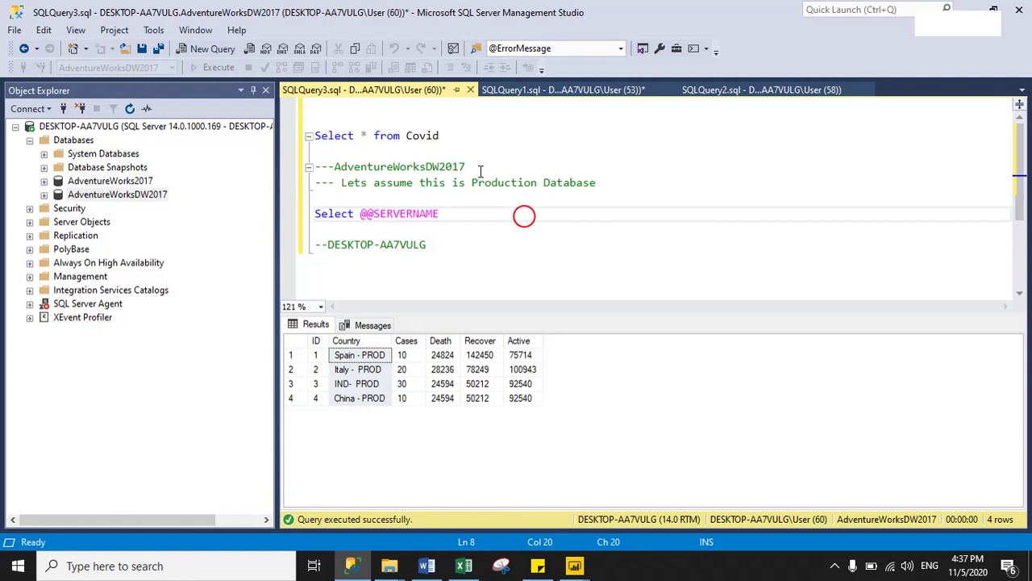
left_click_drag(479, 169, 336, 170)
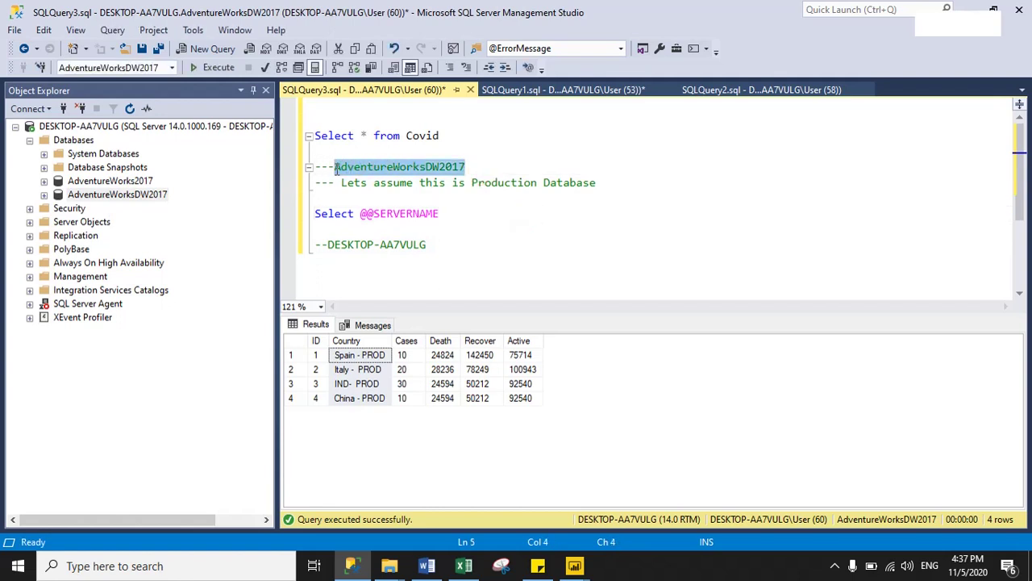
left_click(495, 149)
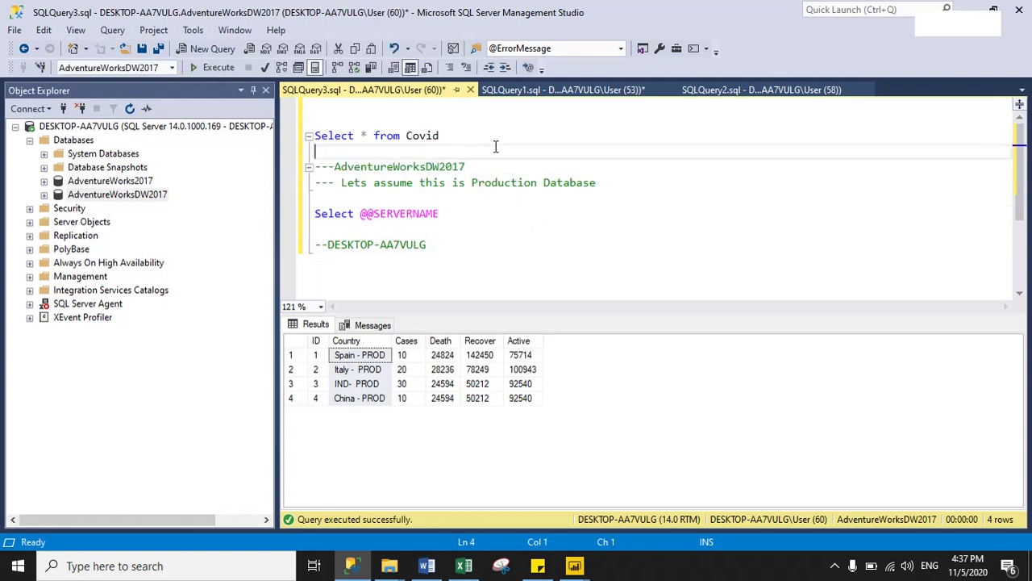
Step: Run Select * from Covid on the development database AdventureWorks2017 and review its results
left_click(539, 88)
left_click(513, 194)
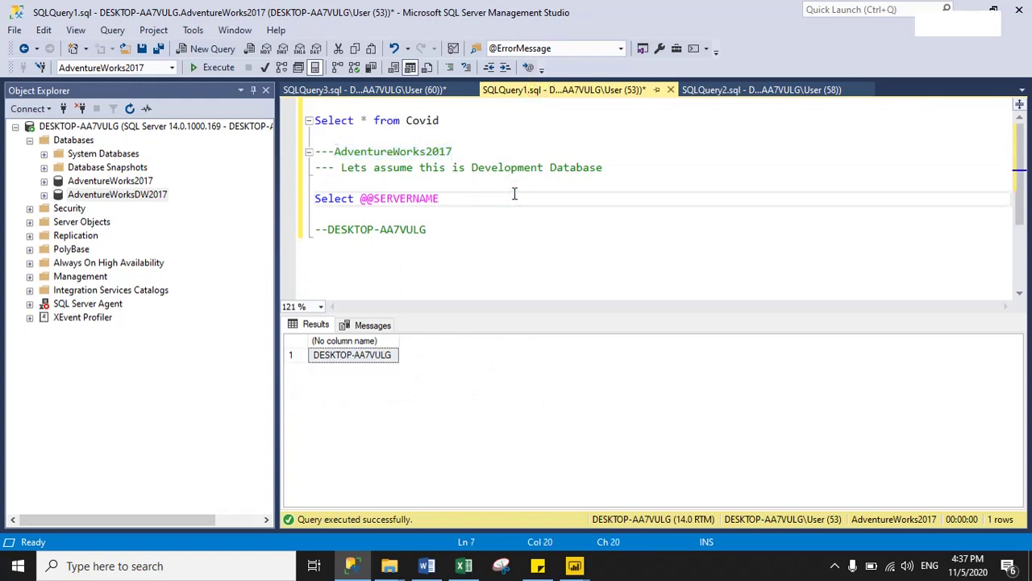
left_click_drag(335, 151, 454, 150)
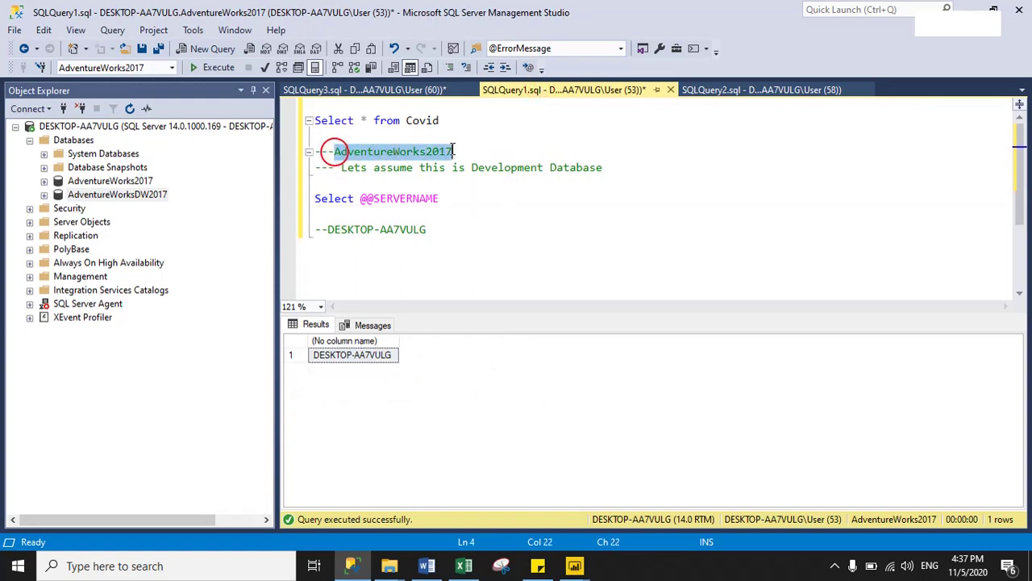
left_click(474, 196)
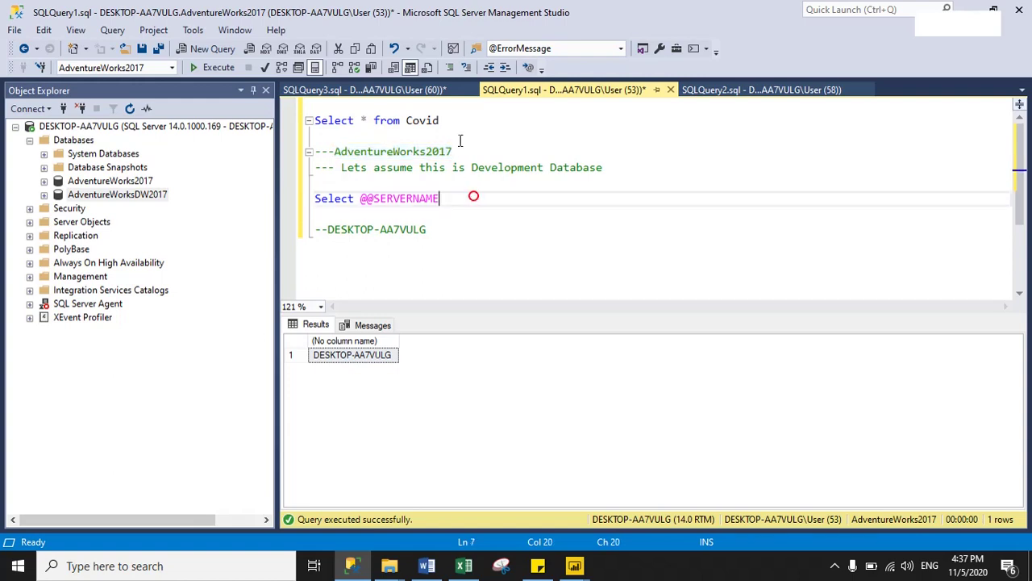
left_click_drag(457, 123, 317, 109)
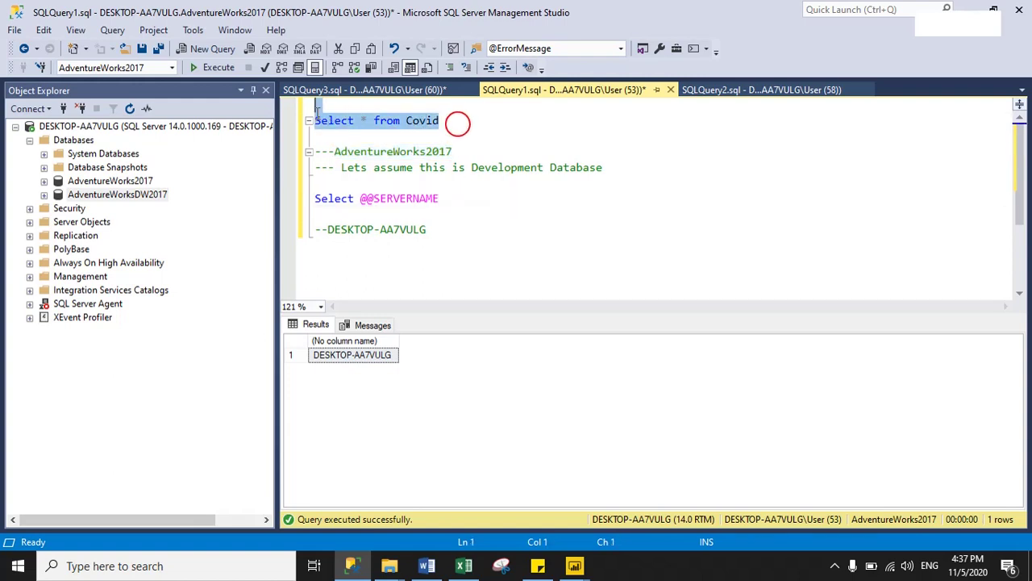
left_click(216, 68)
left_click(433, 135)
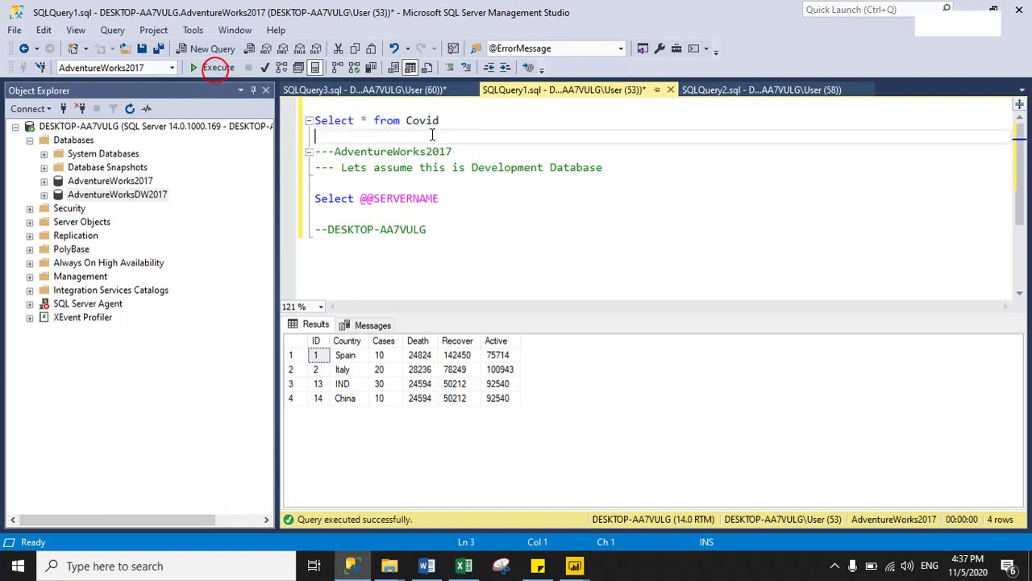
double_click(422, 121)
left_click(427, 207)
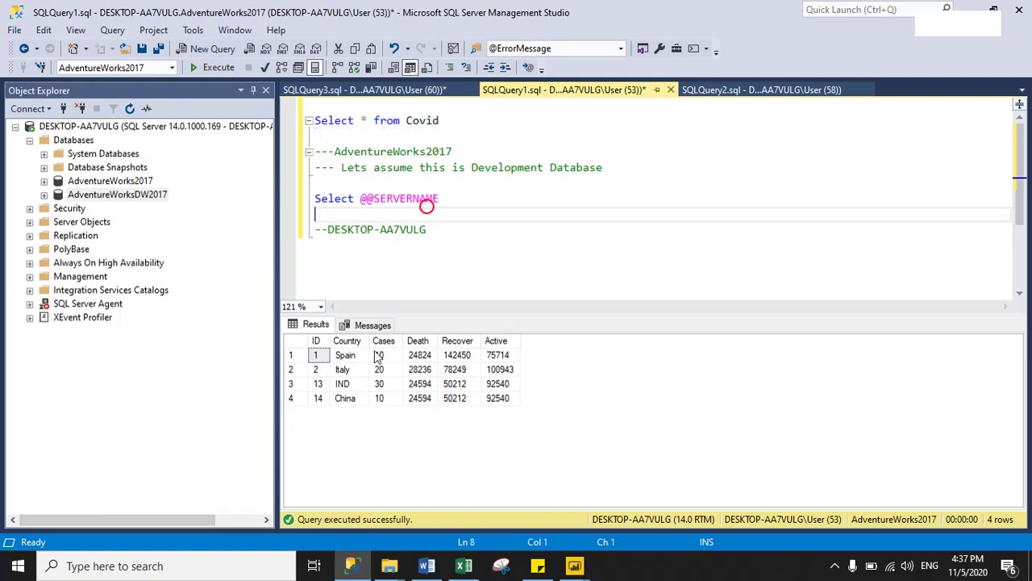
left_click(296, 340)
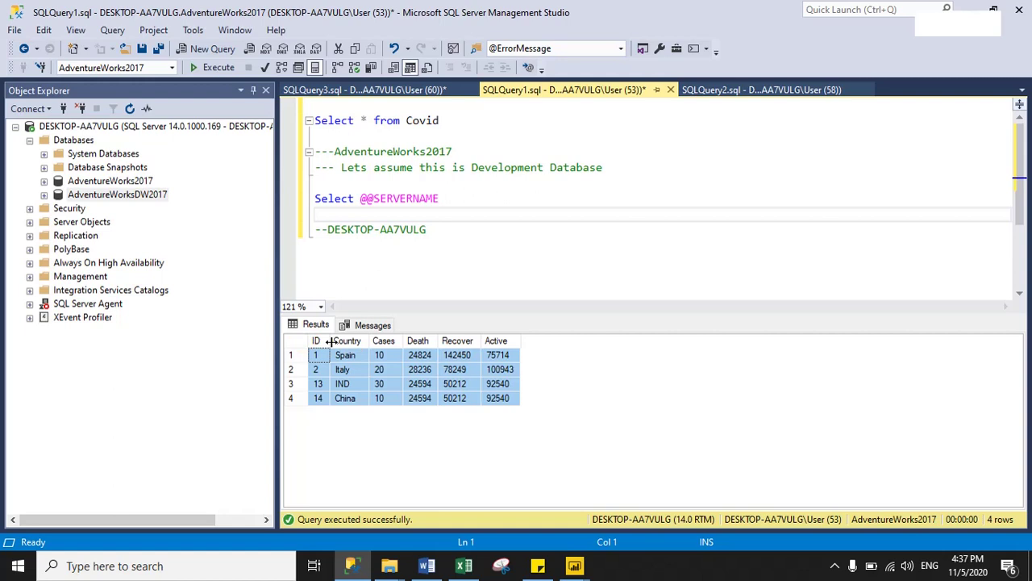
Step: Rerun Select * from Covid on production and compare its Country column results
left_click(363, 89)
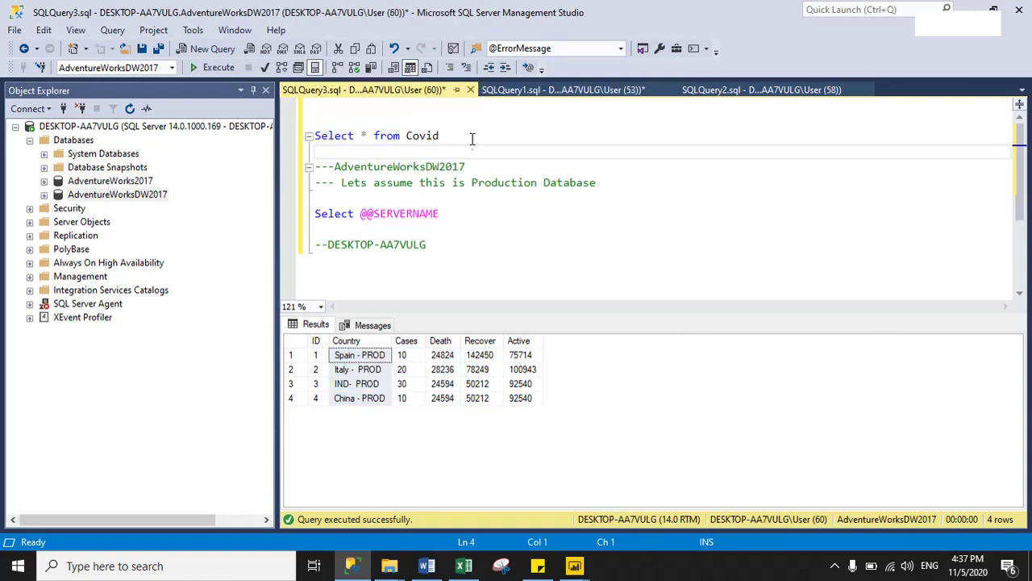
left_click_drag(471, 135, 313, 122)
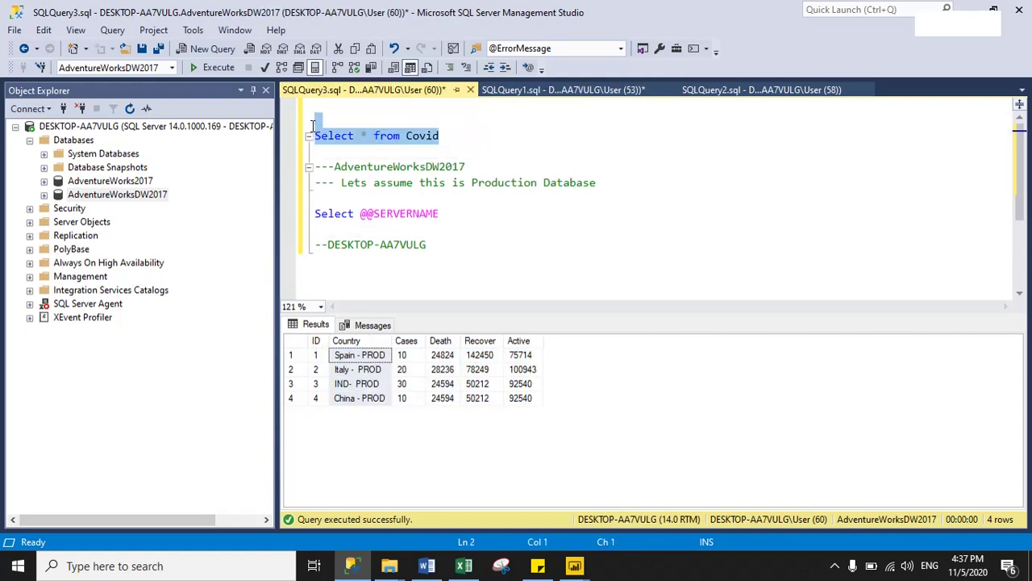
left_click(215, 67)
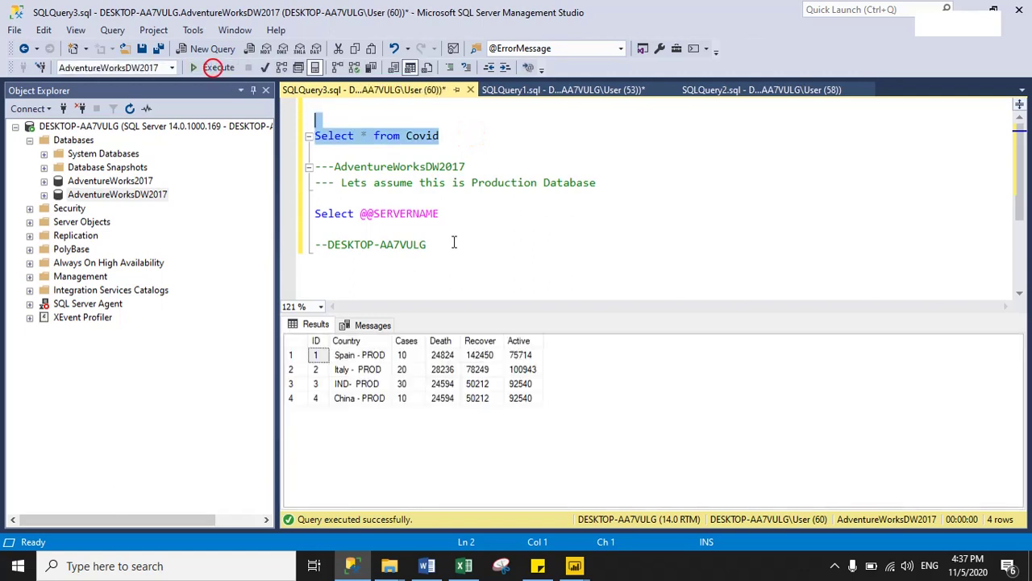
left_click(296, 340)
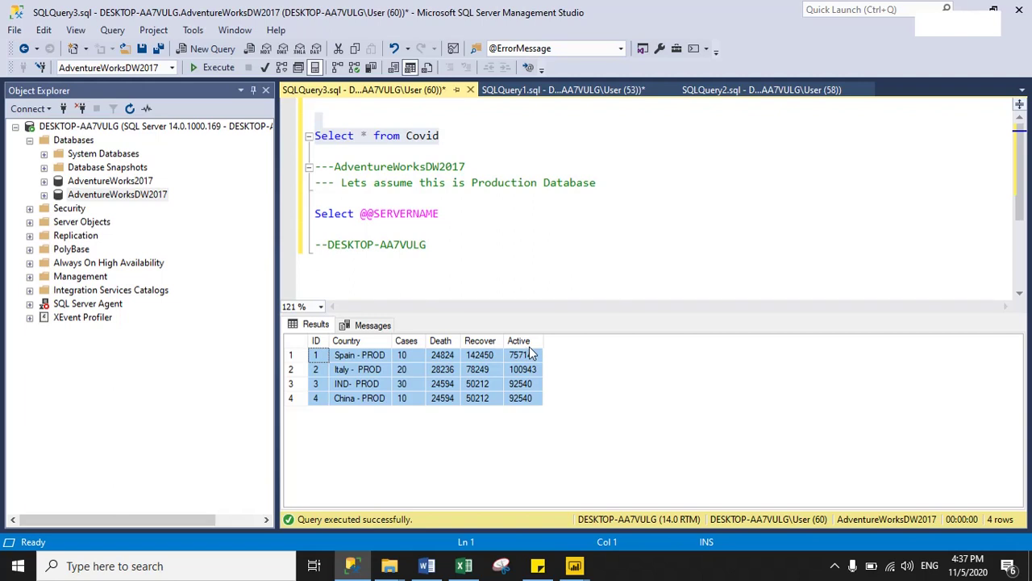
left_click(353, 341)
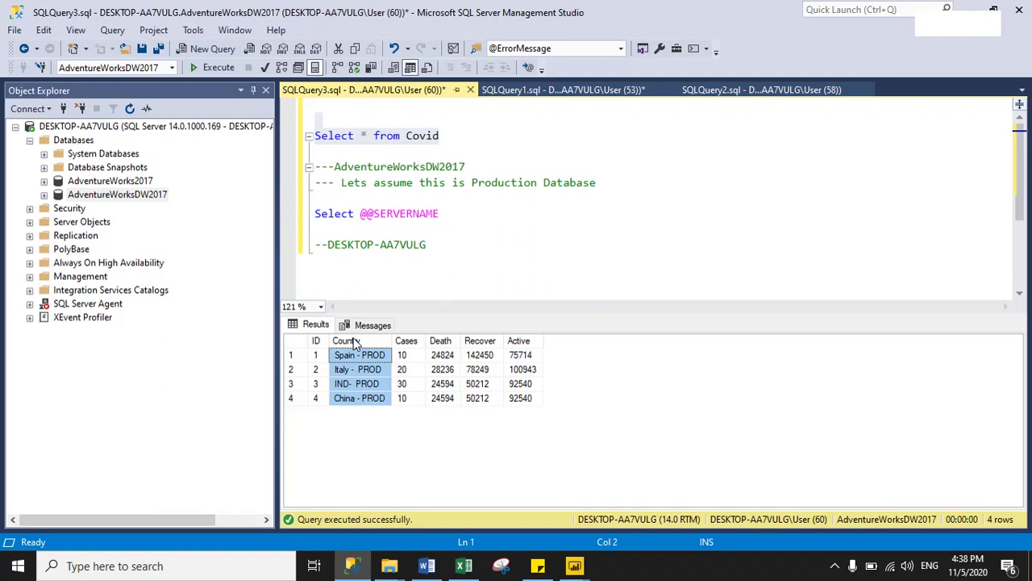
left_click(569, 90)
Step: Point out the server and the AdventureWorks2017 and AdventureWorksDW2017 databases alongside the server-name comment
left_click(493, 187)
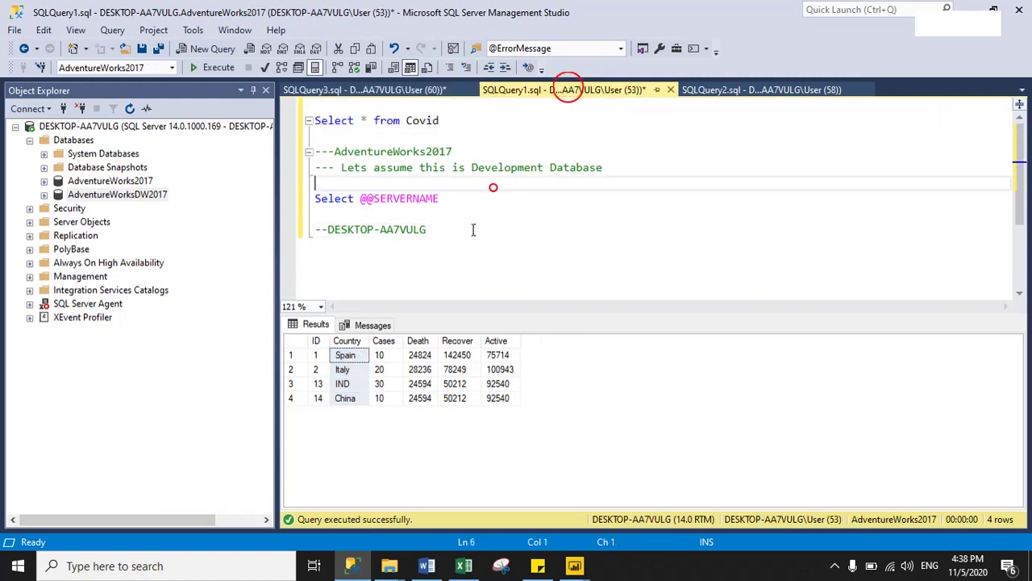
left_click(346, 340)
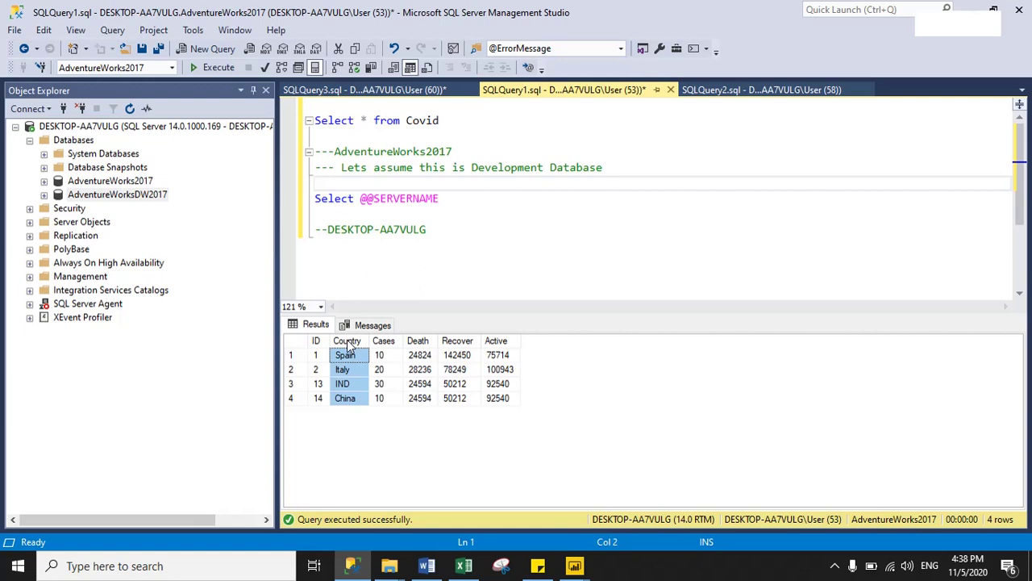
left_click(442, 283)
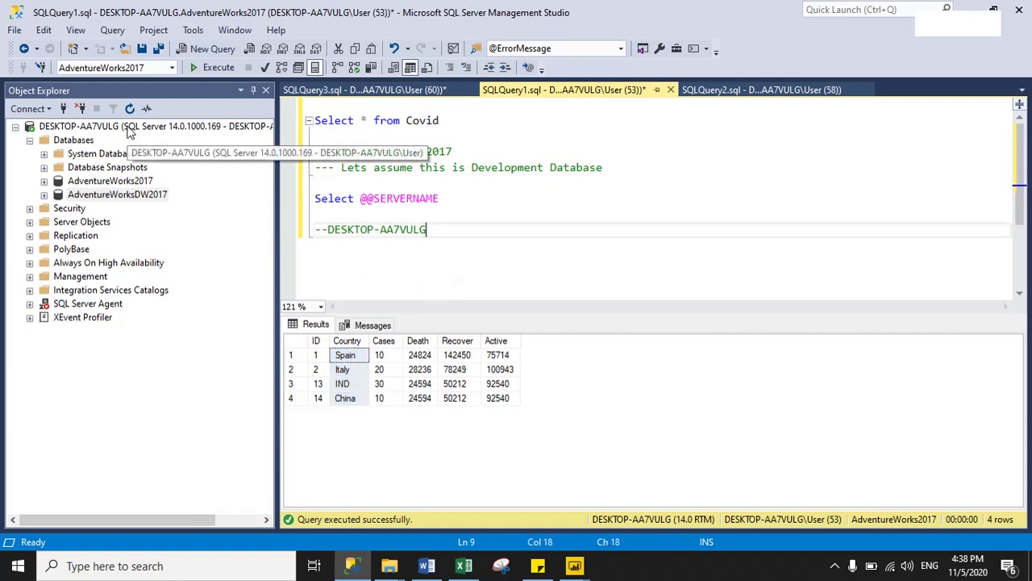
left_click(126, 129)
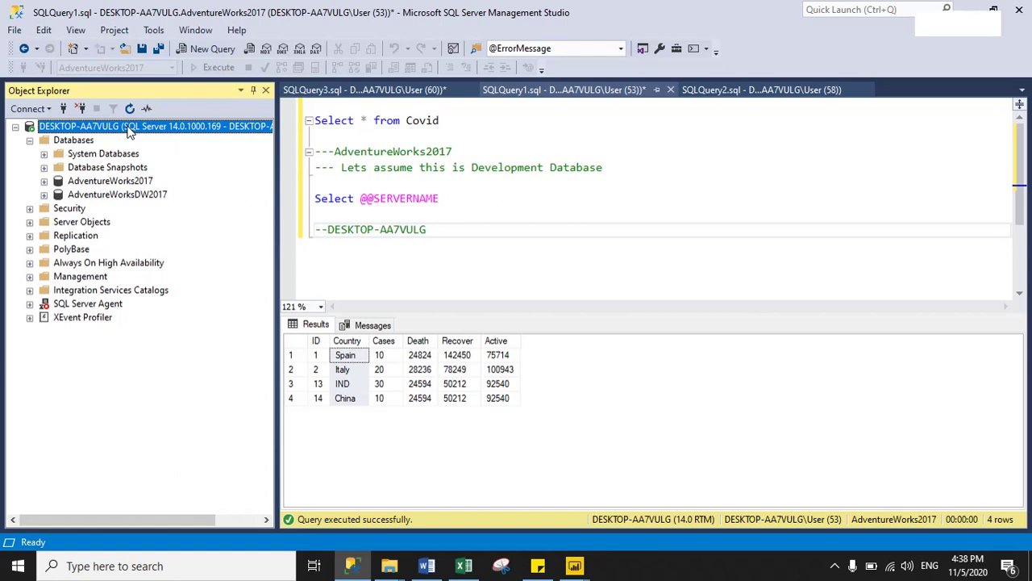
left_click(111, 180)
left_click(117, 195)
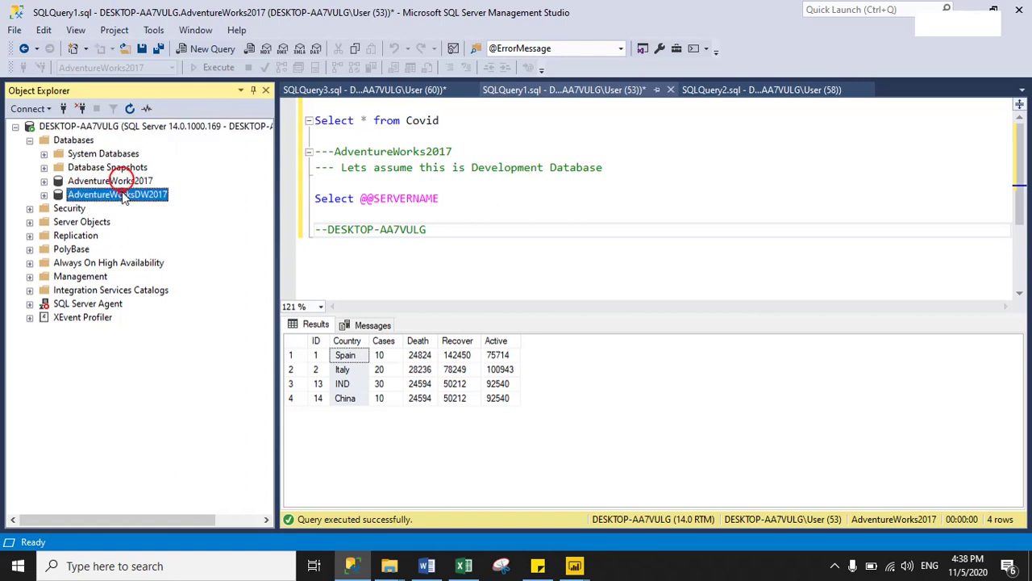
left_click(416, 198)
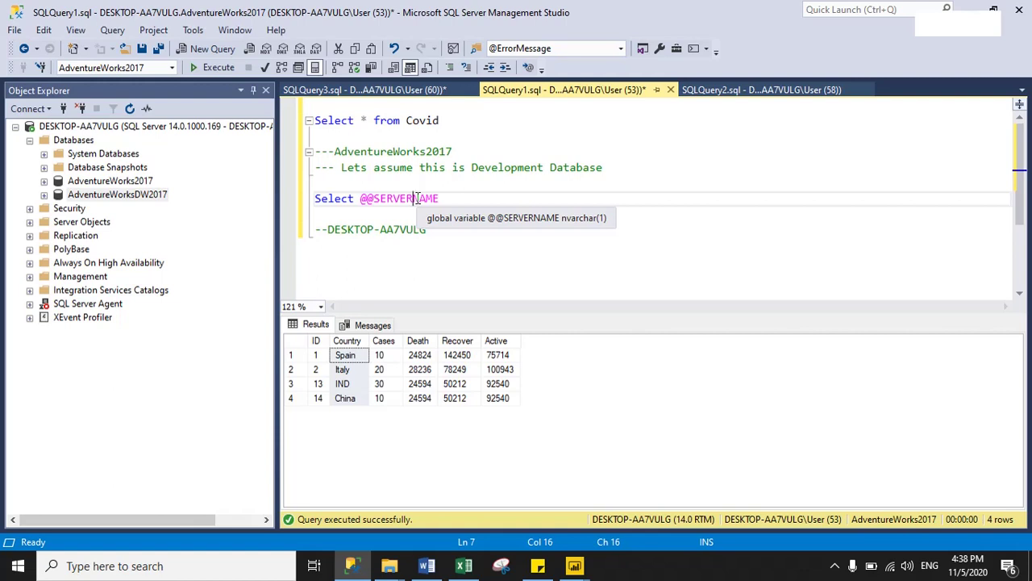
left_click(442, 264)
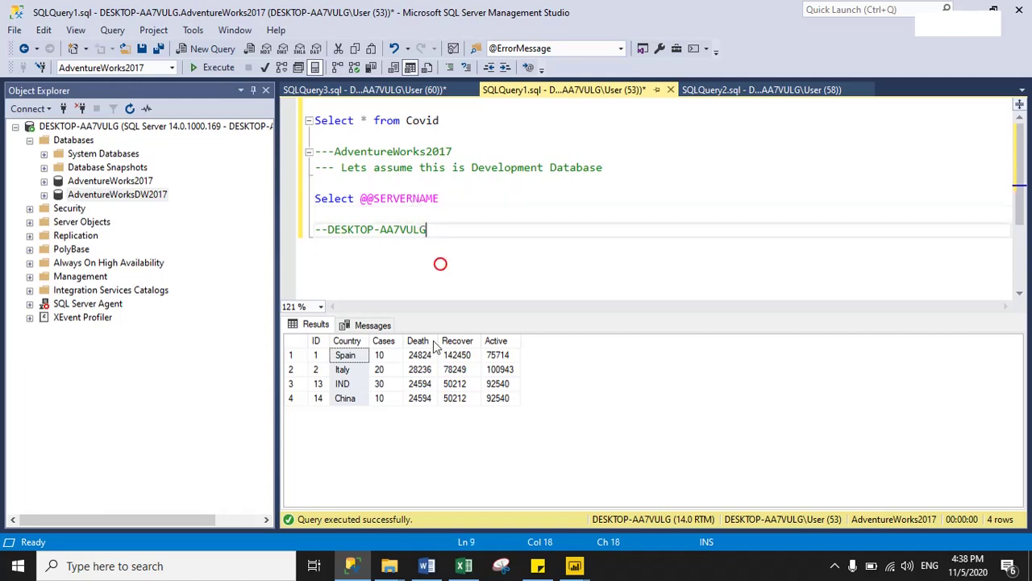
left_click(584, 567)
Step: Open the Power Query Editor for the Direct Query report and show the Manage Parameters options
left_click(654, 504)
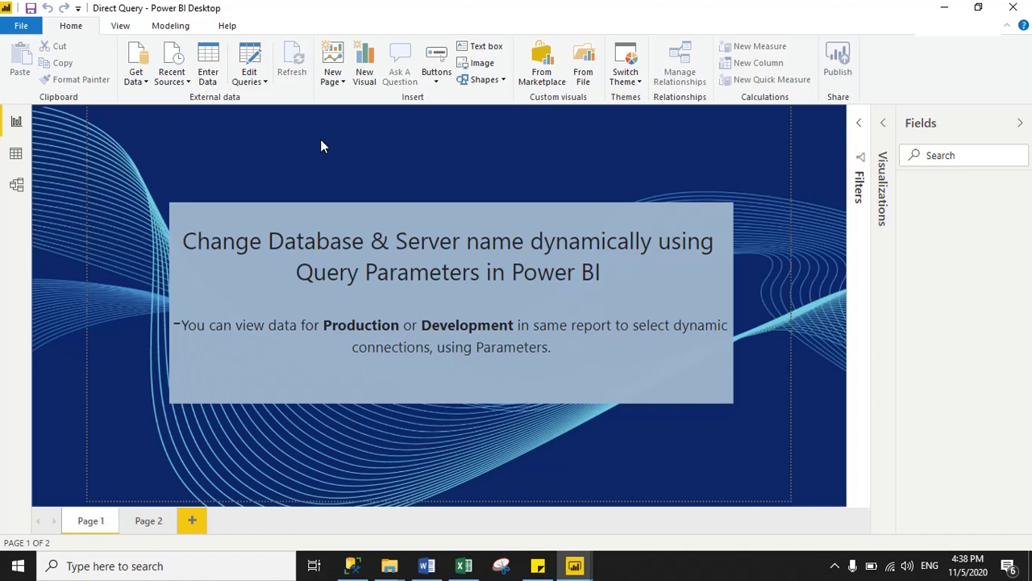
left_click(250, 58)
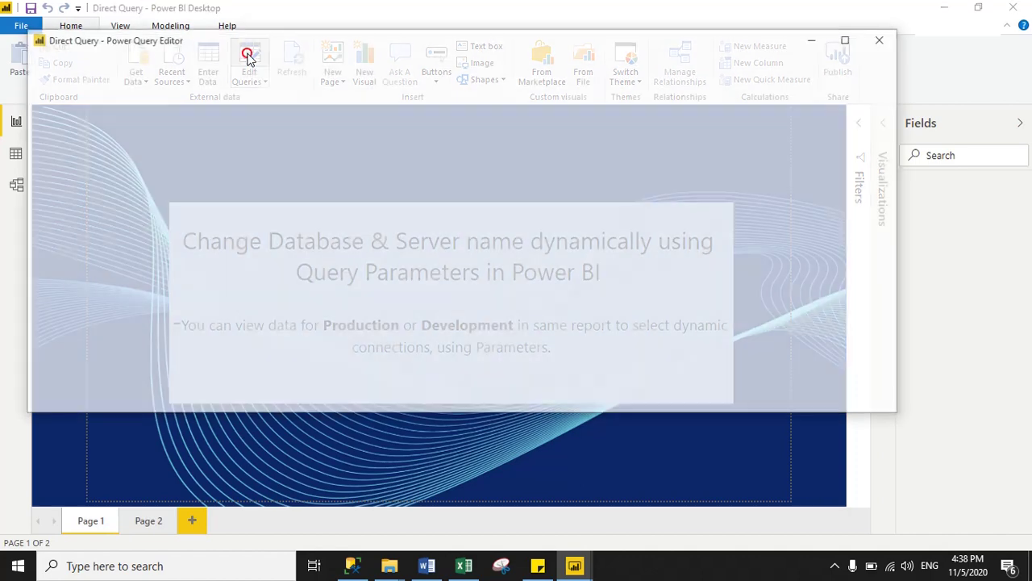
left_click(304, 38)
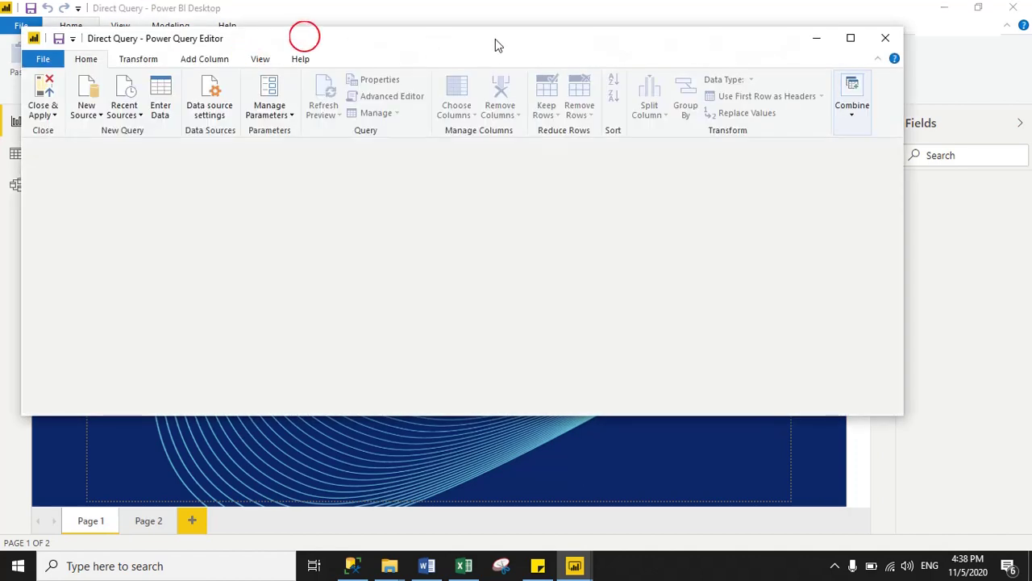
left_click_drag(495, 41, 525, 30)
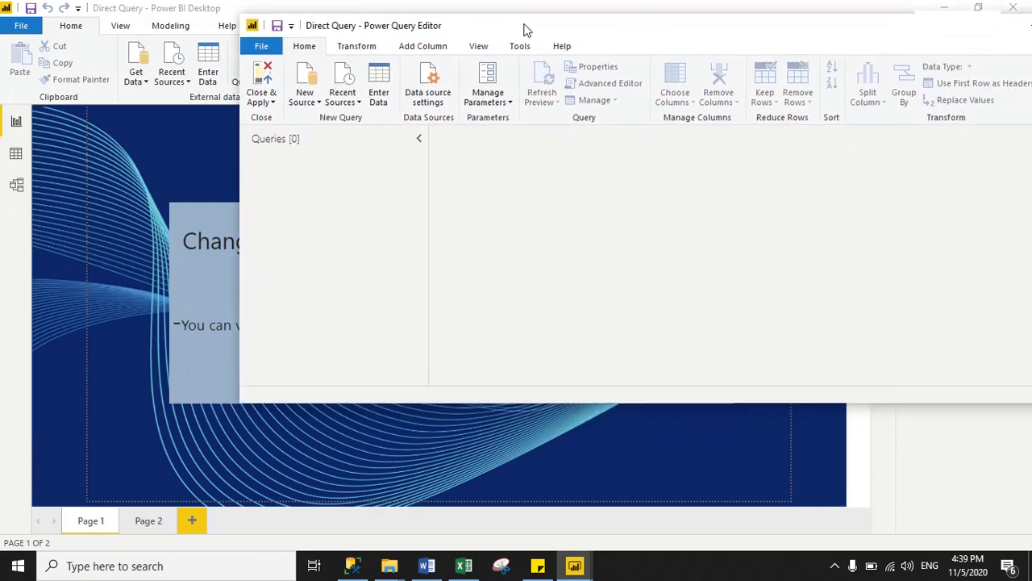
left_click(498, 104)
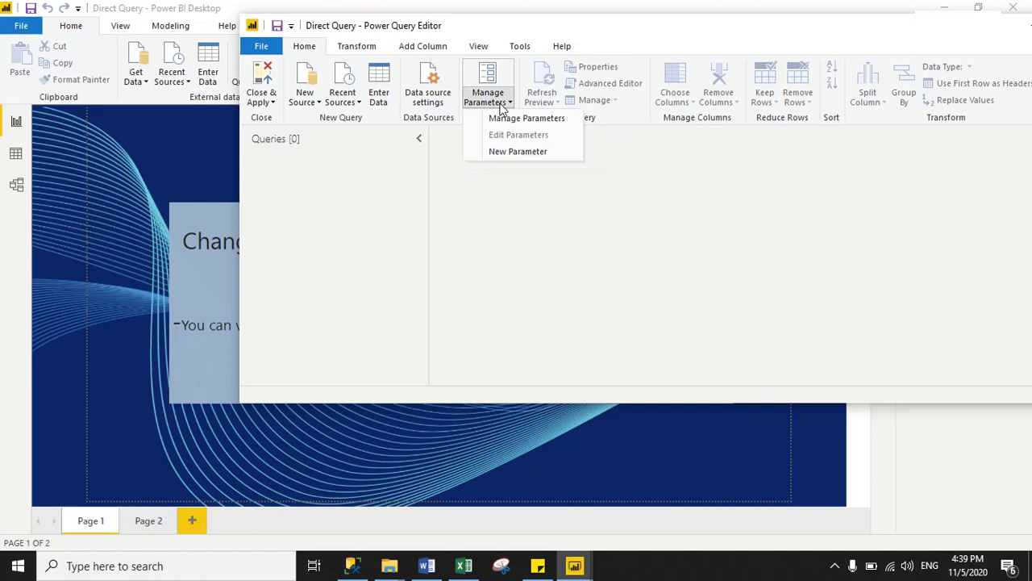
Step: Create a new parameter named ServerName with the description 'Select ServerName'
left_click(517, 153)
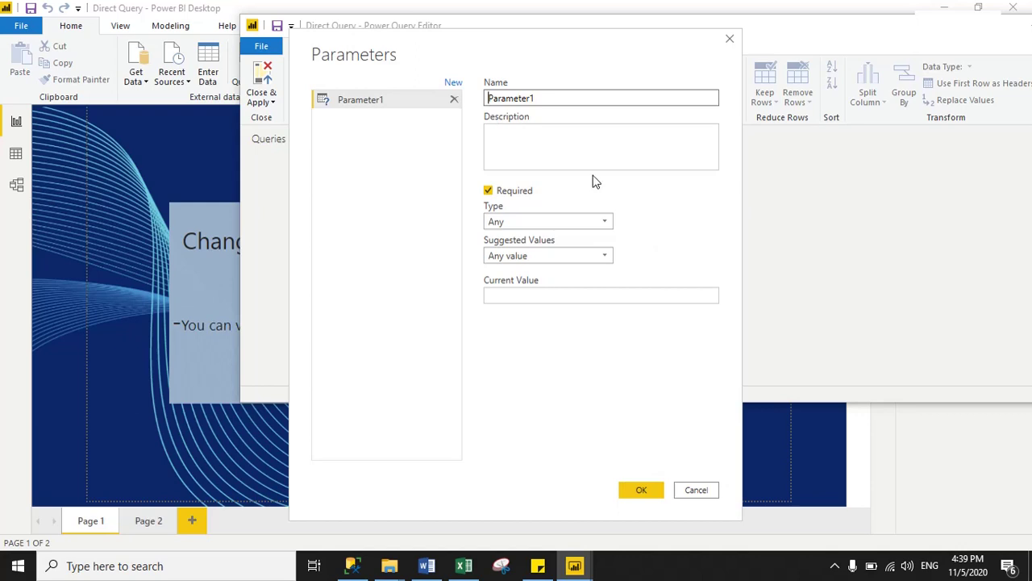
left_click_drag(516, 60, 649, 45)
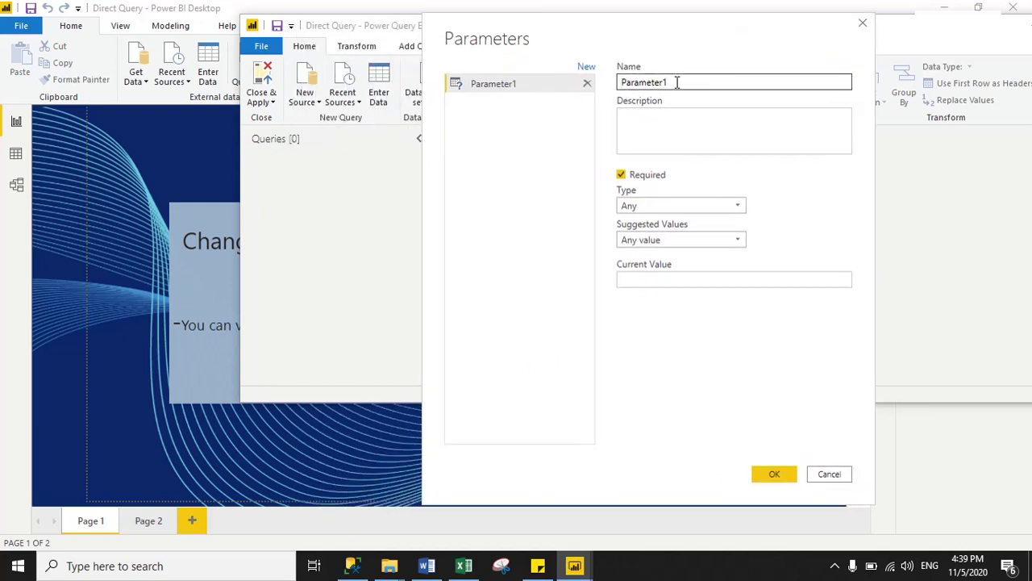
left_click_drag(676, 82, 618, 88)
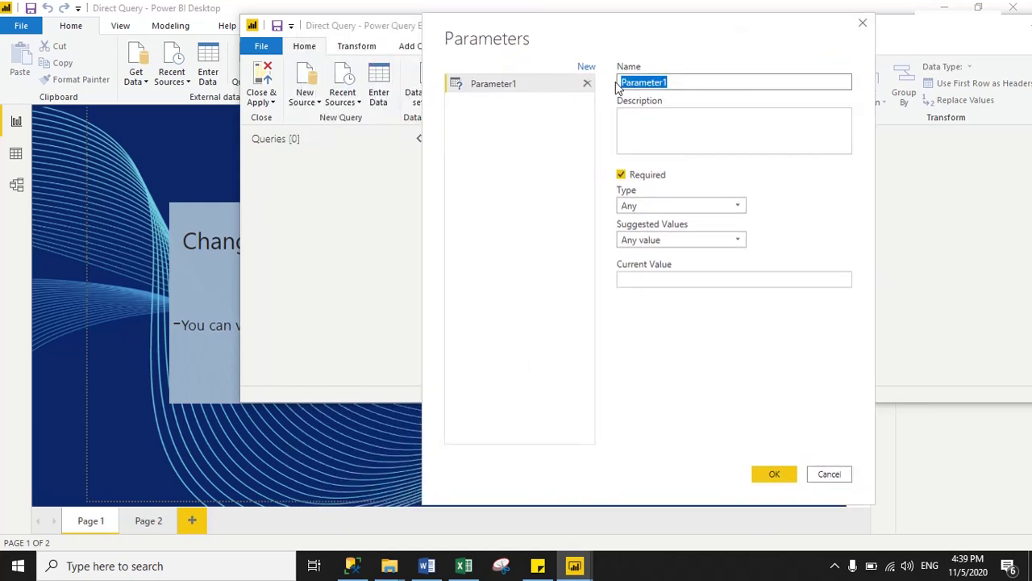
type("Server")
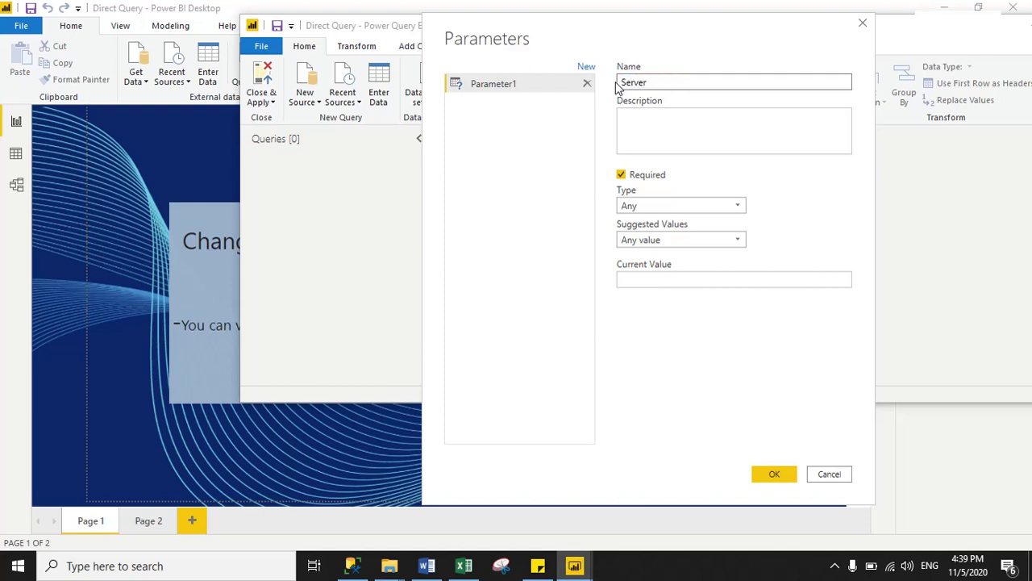
type("Name")
left_click(649, 127)
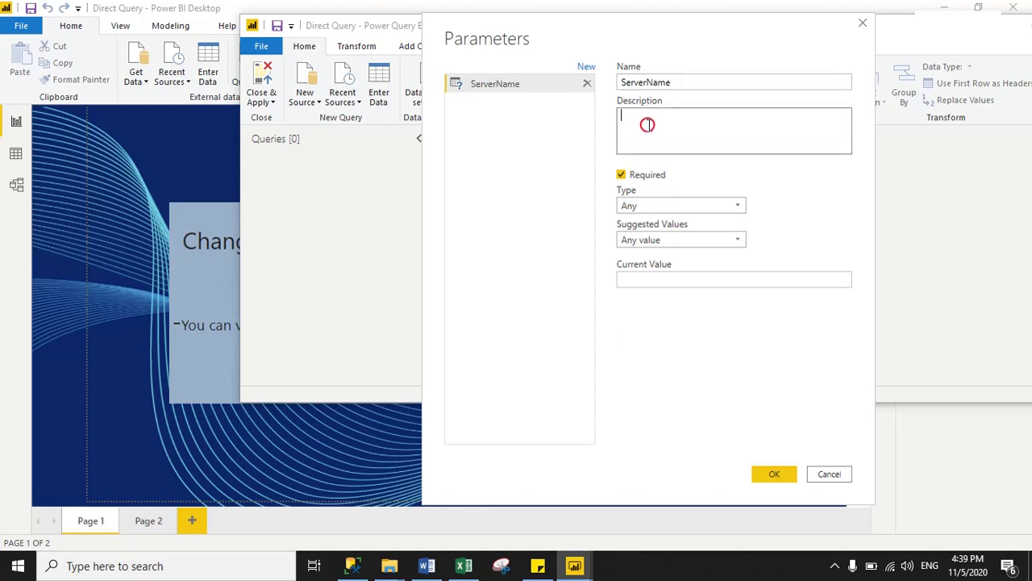
type("Select Servername")
left_click(676, 118)
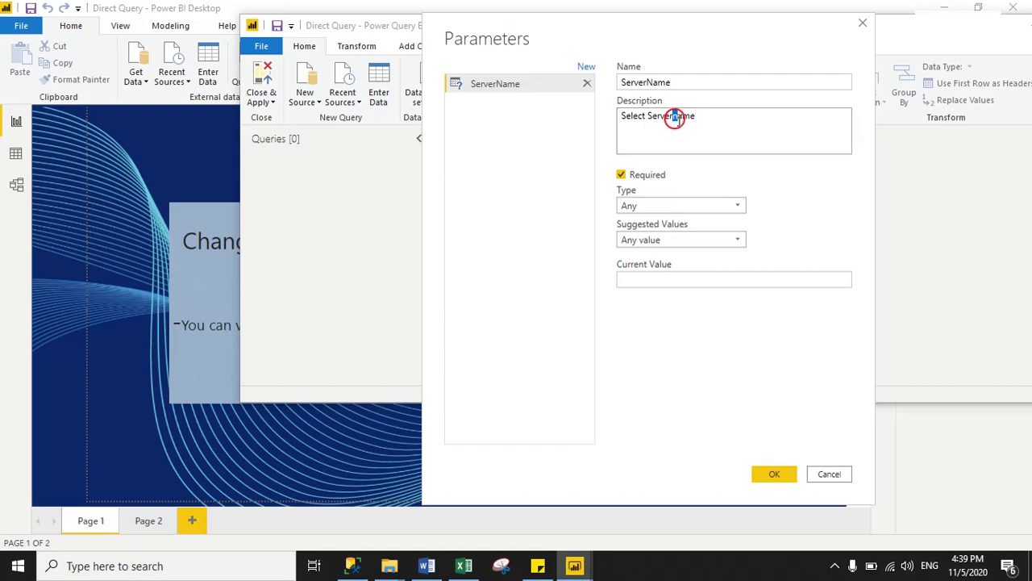
key("BackSpace")
type("N")
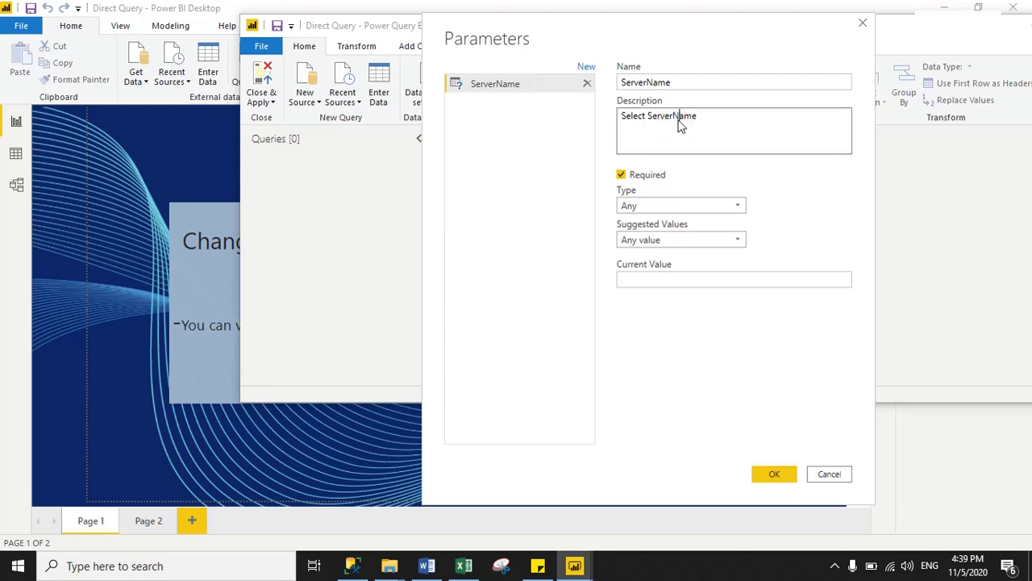
Step: Set ServerName to Text type with a List of values, then look up the server in SSMS
left_click(658, 207)
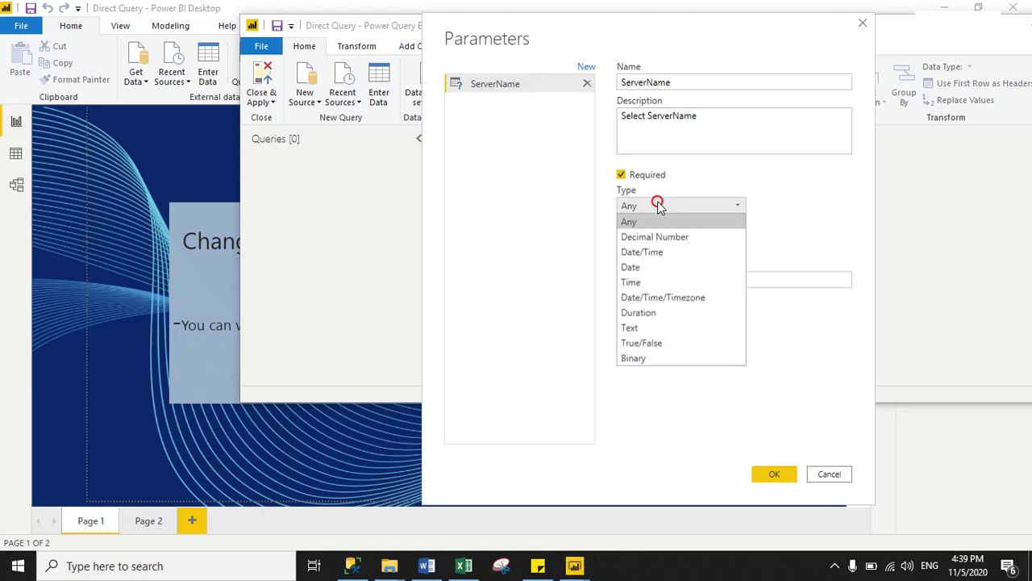
left_click(644, 327)
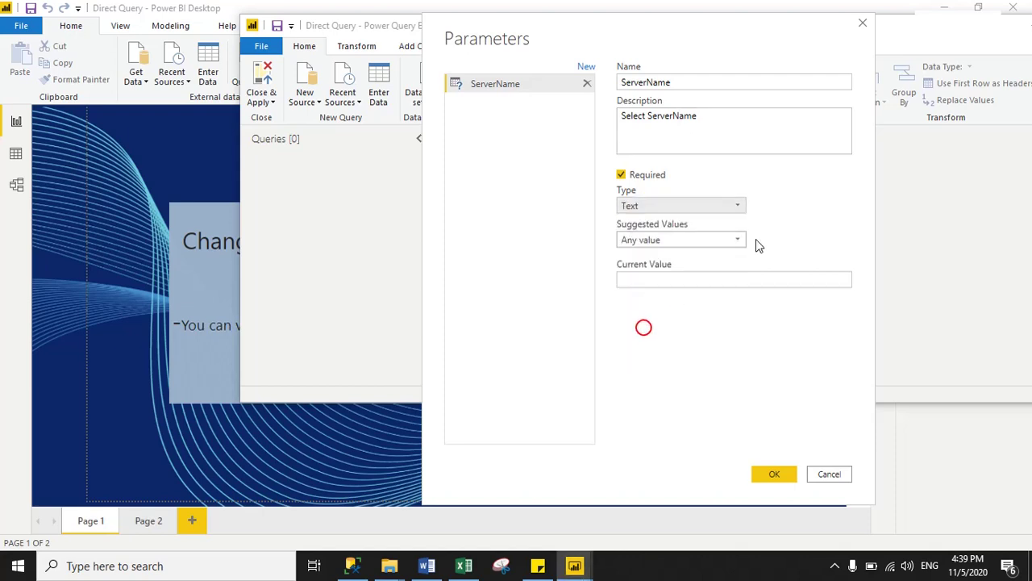
left_click(681, 241)
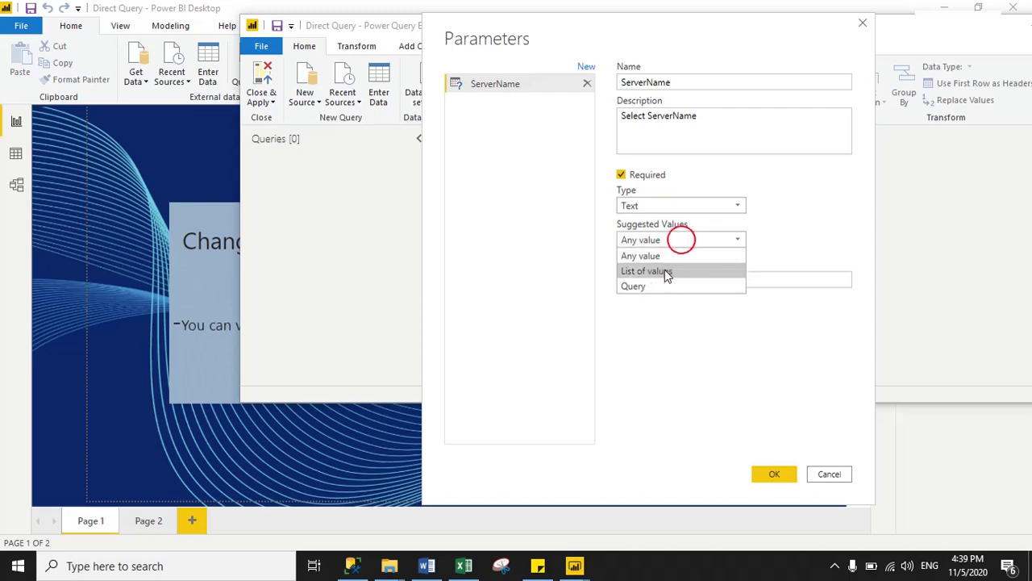
left_click(666, 269)
left_click(670, 279)
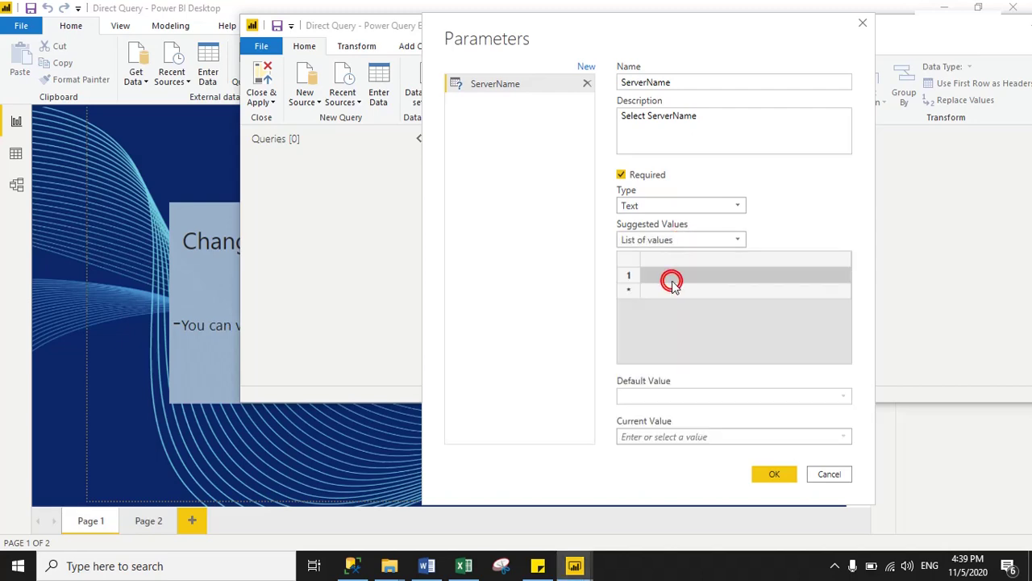
left_click(353, 566)
left_click(95, 127)
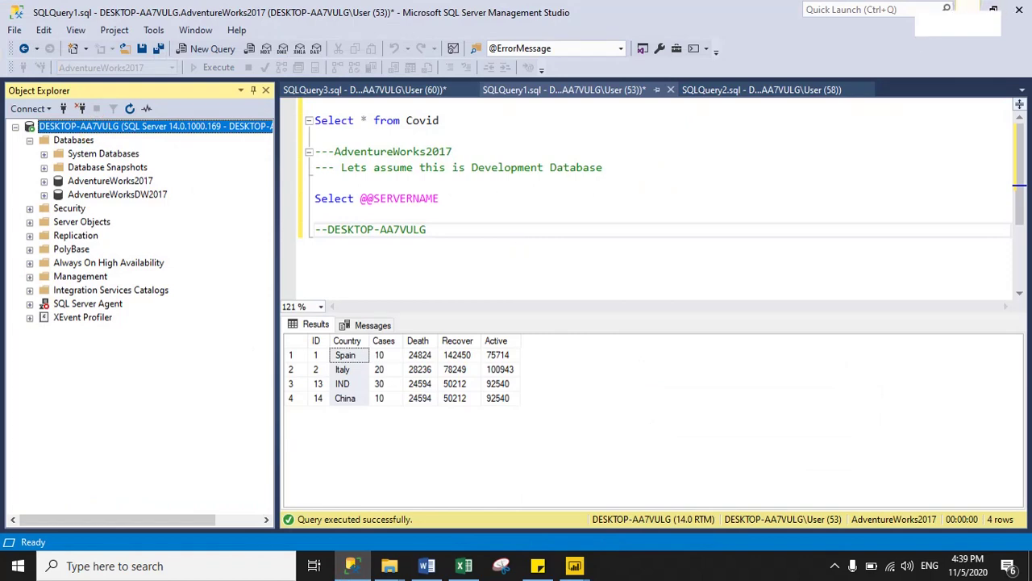
left_click(967, 7)
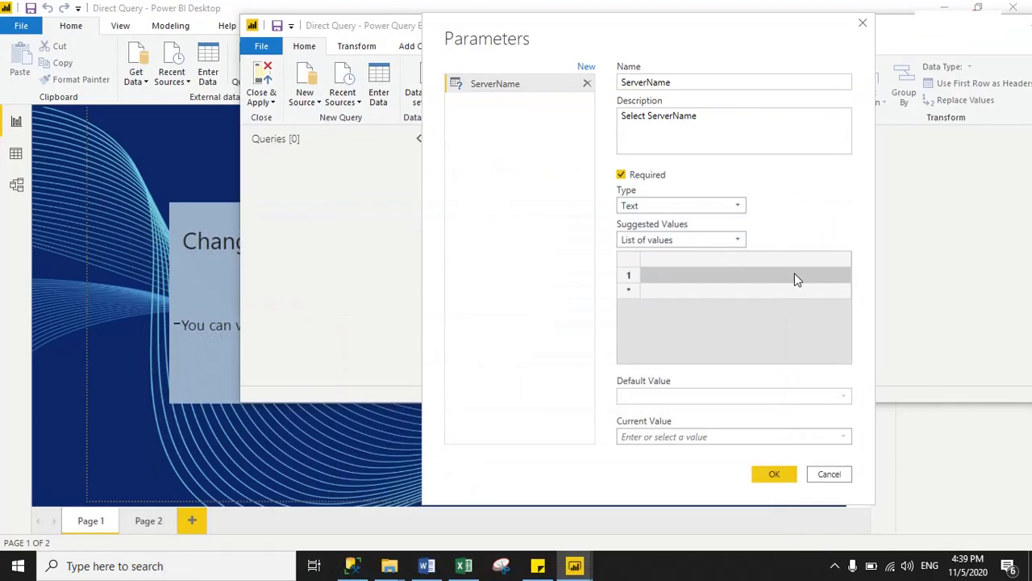
left_click(658, 277)
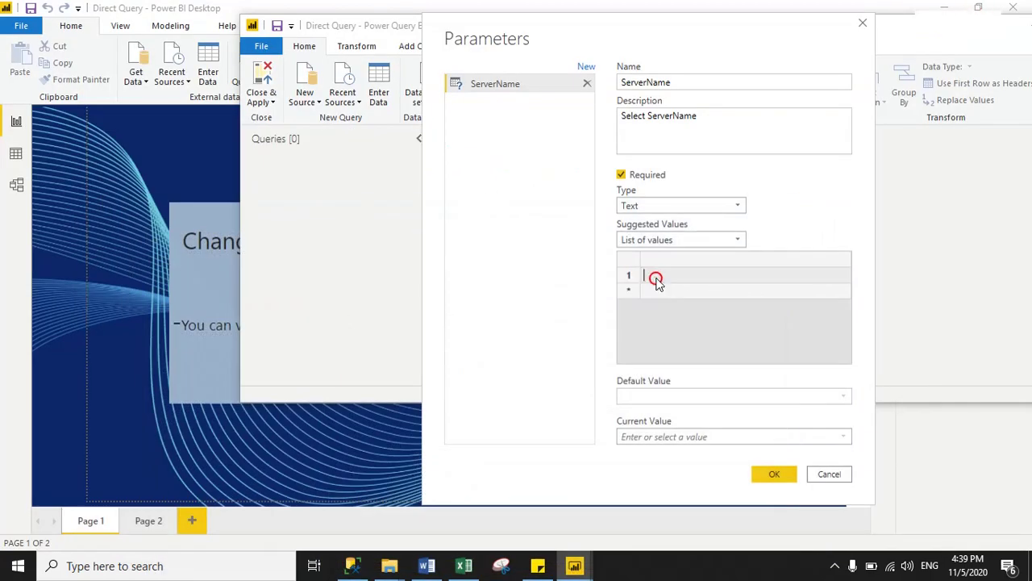
left_click(352, 566)
left_click_drag(450, 197, 315, 198)
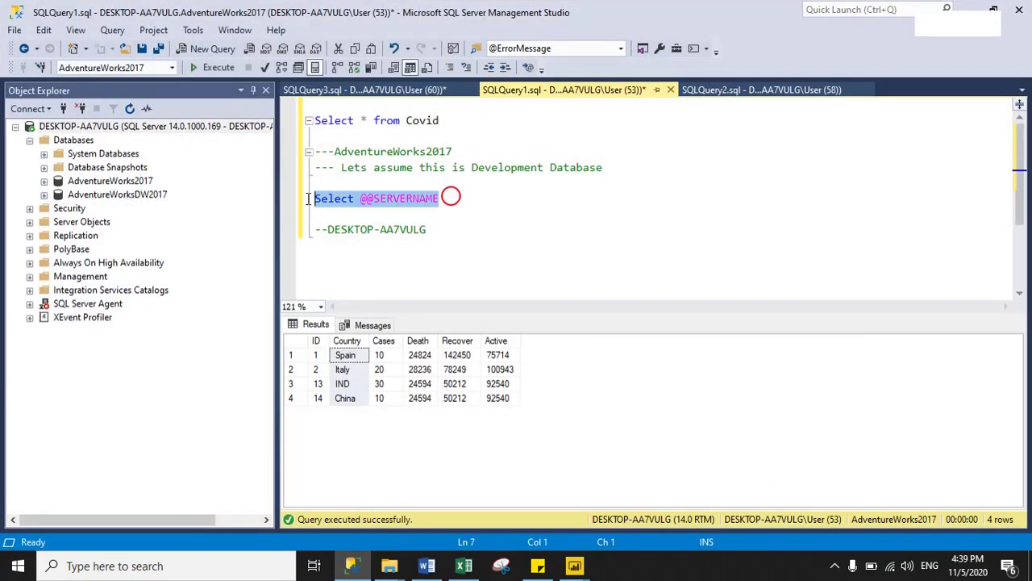
left_click(219, 68)
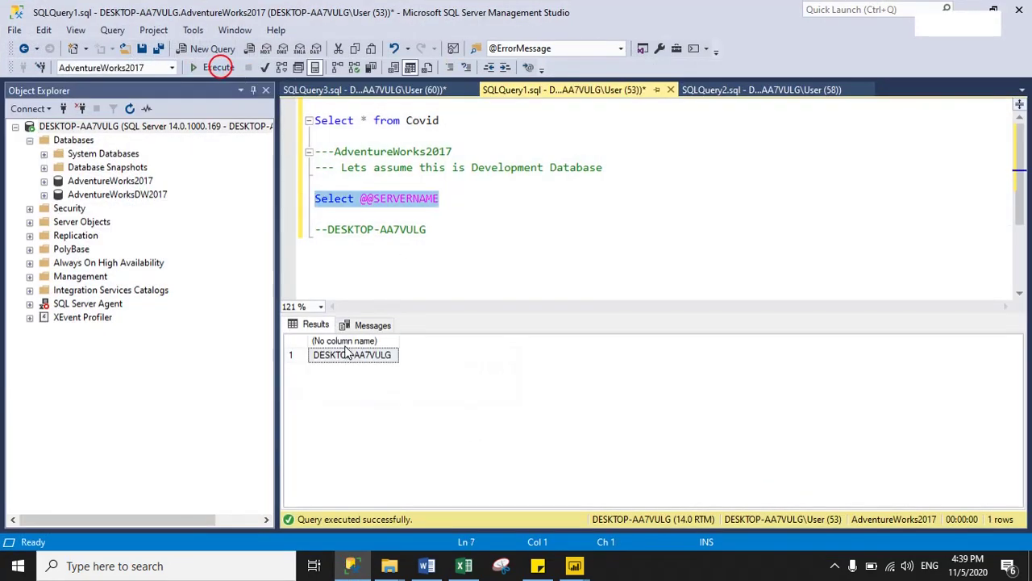
left_click(337, 355)
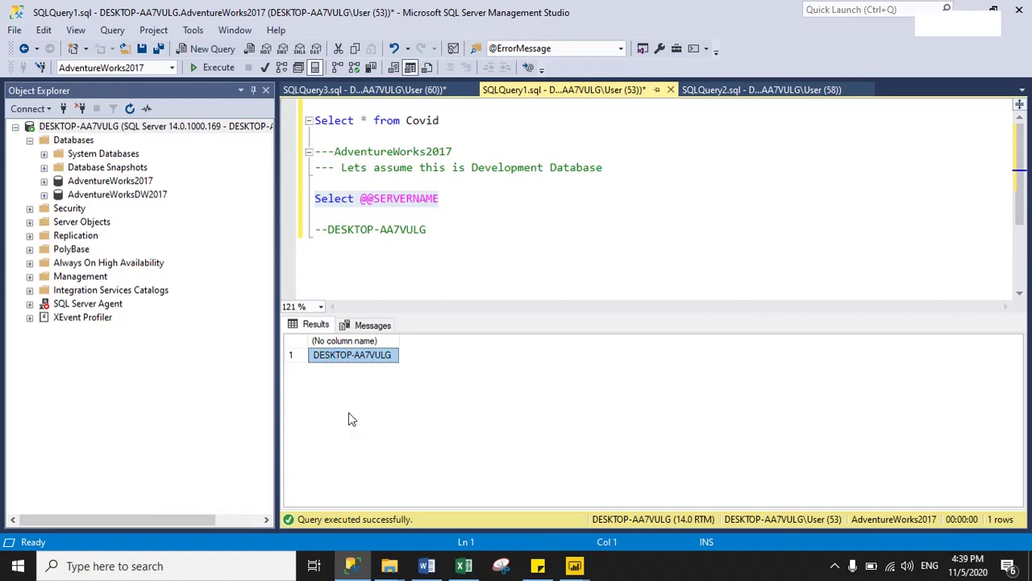
Step: Paste DESKTOP-AA7VULG as ServerName's suggested value and choose it as default and current value
left_click(352, 565)
left_click(654, 276)
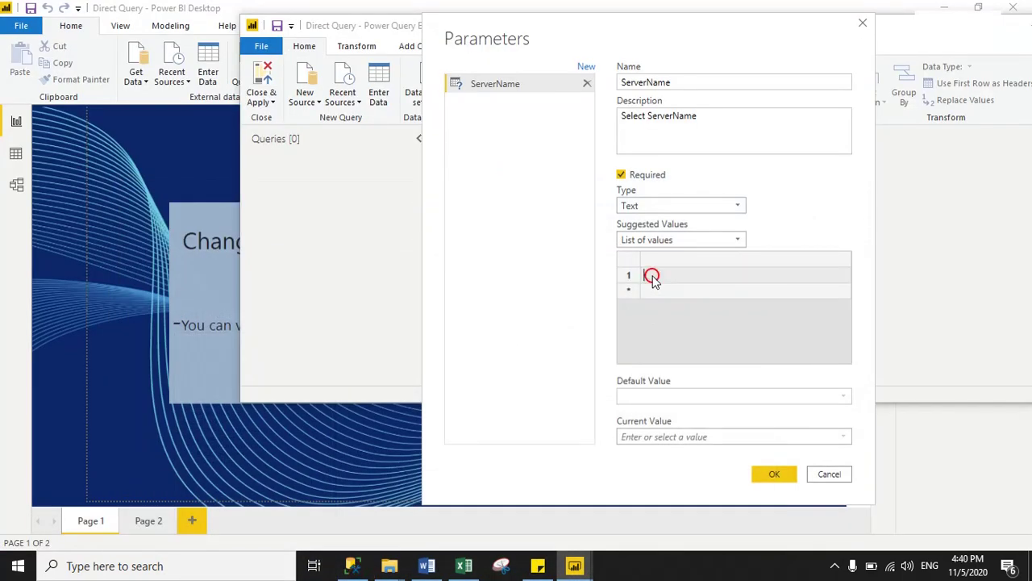
type("DESKTOP-AA7VULG")
left_click(638, 289)
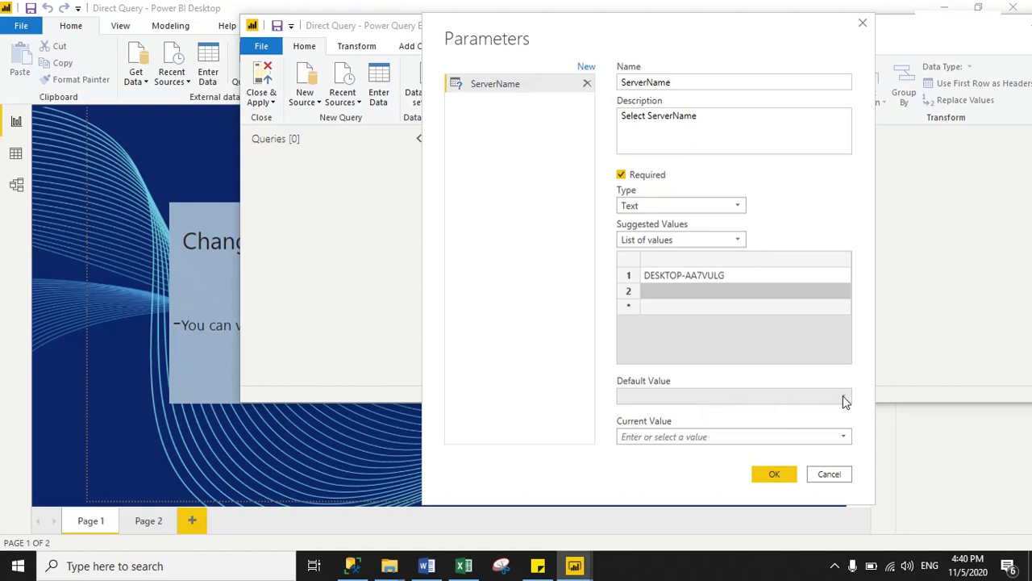
left_click(793, 391)
left_click(627, 404)
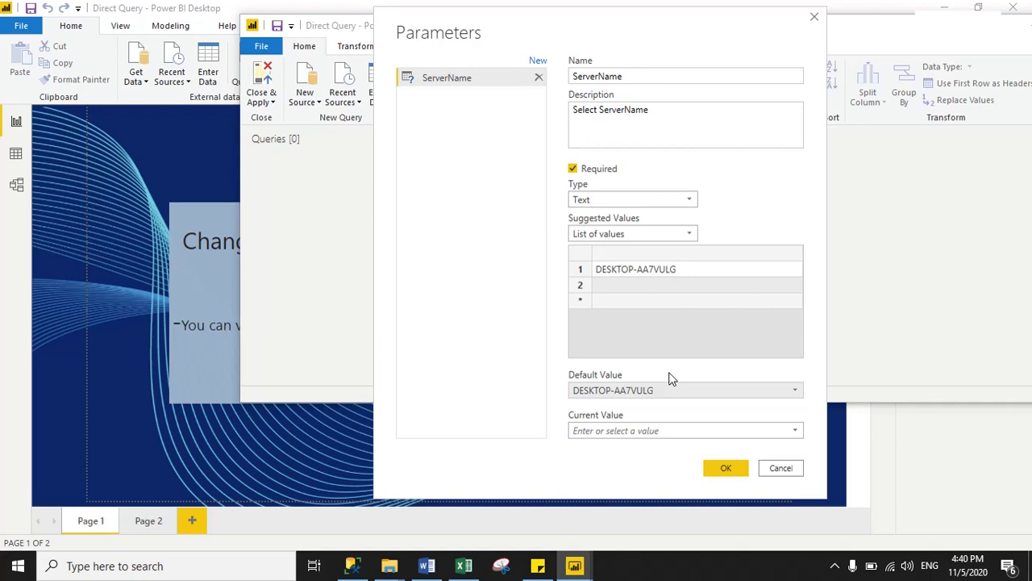
left_click(794, 431)
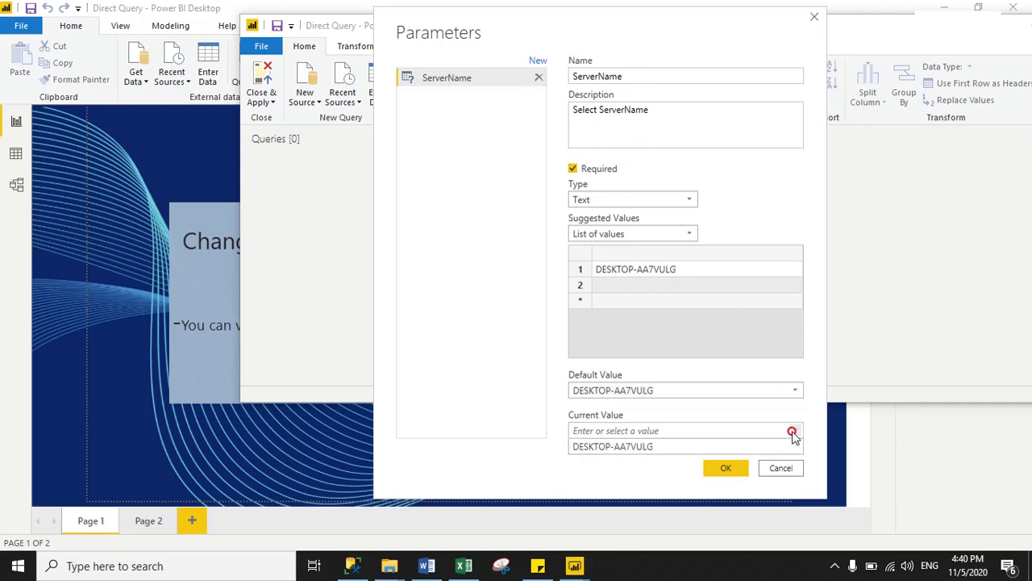
left_click(629, 446)
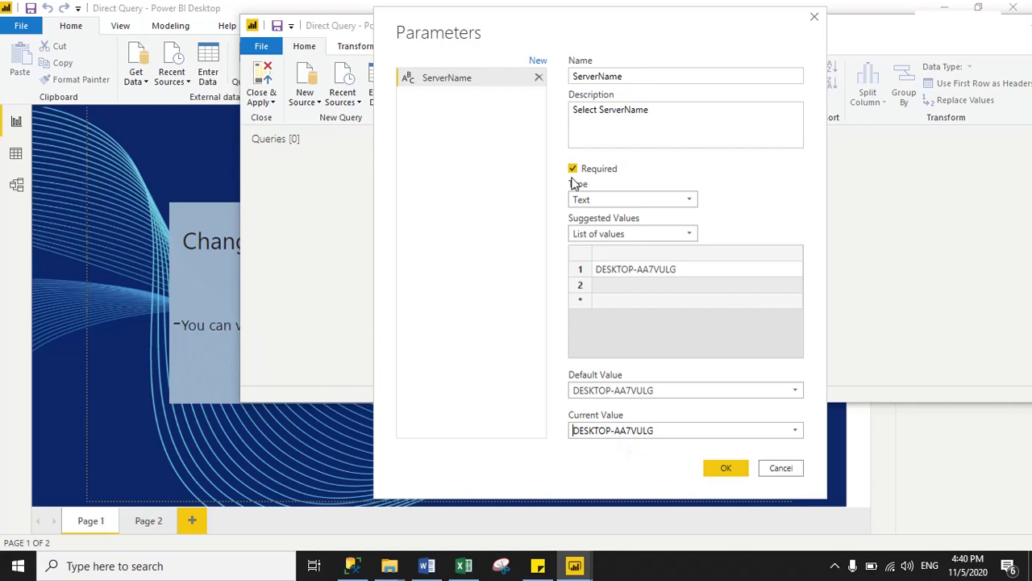
Step: Add a new parameter named Database with the description 'Select Database Name'
left_click(538, 60)
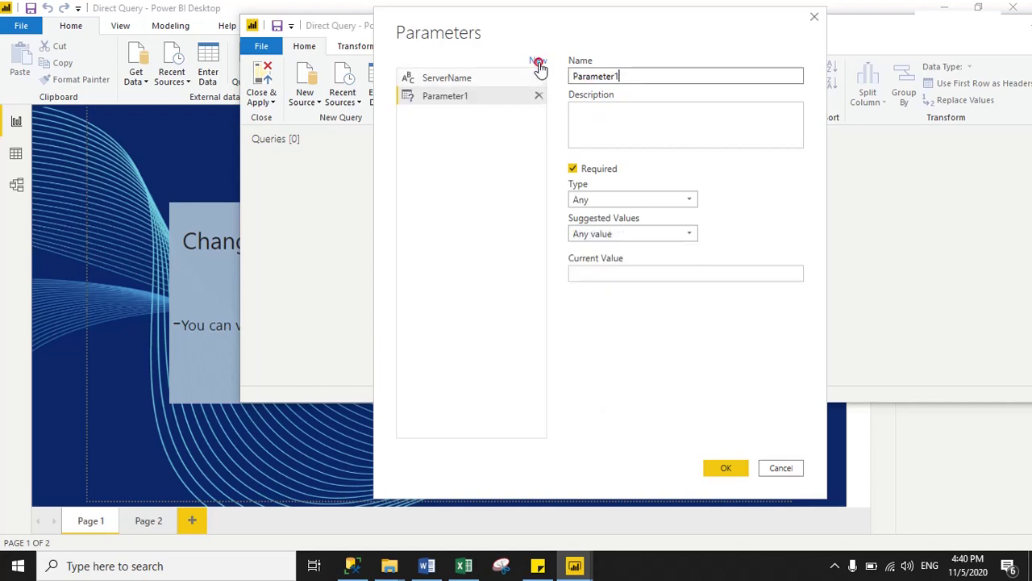
left_click_drag(627, 78, 569, 87)
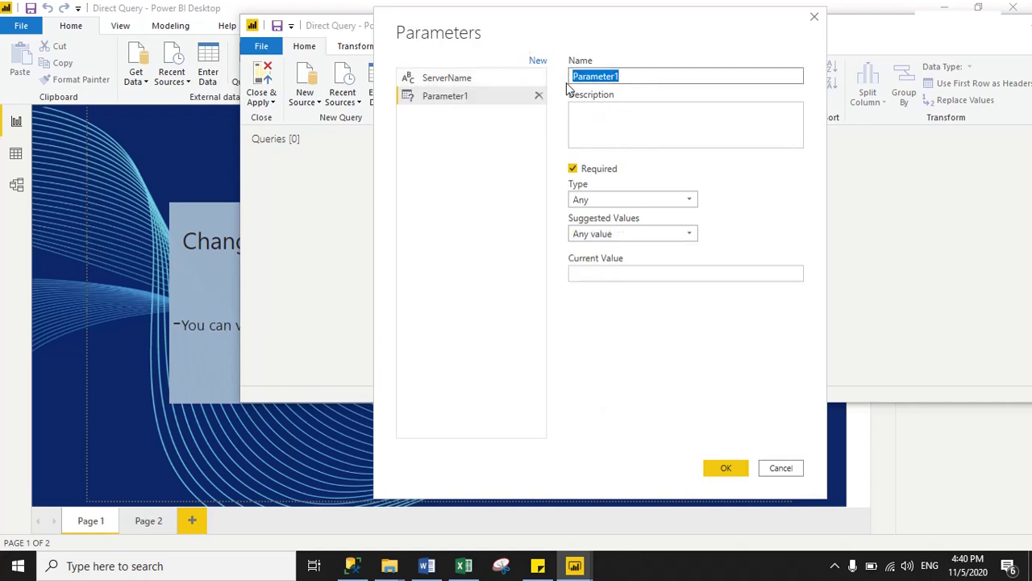
type("Database")
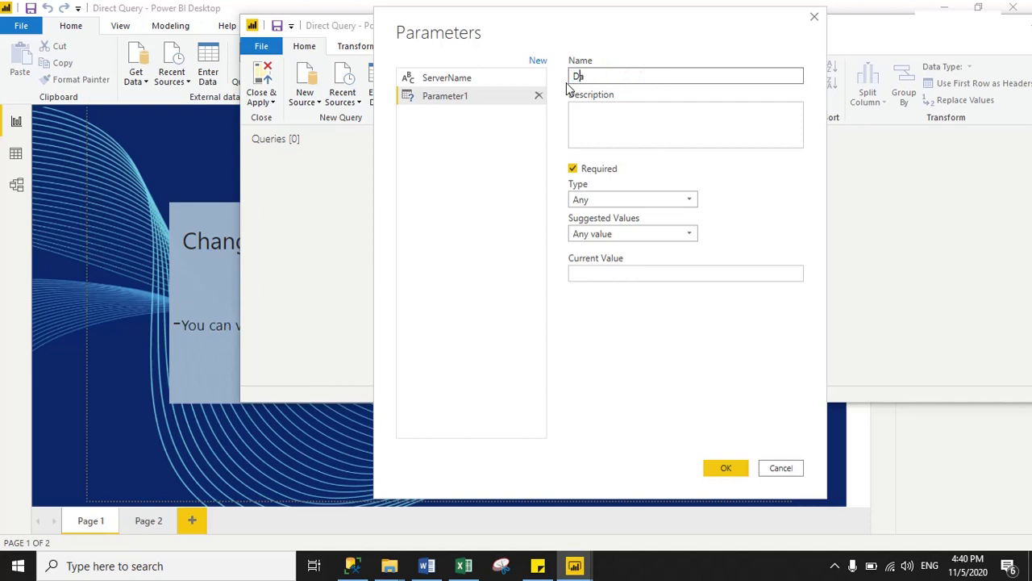
left_click(617, 126)
type("Select ")
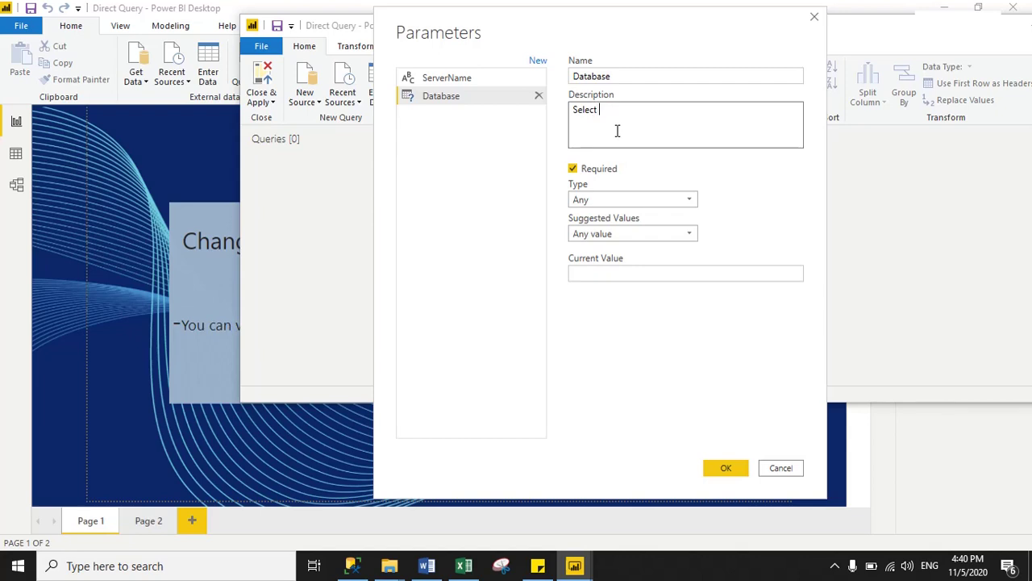
type("Database Name")
Step: Set the Database parameter to Text type with a List of values for suggestions
left_click(597, 200)
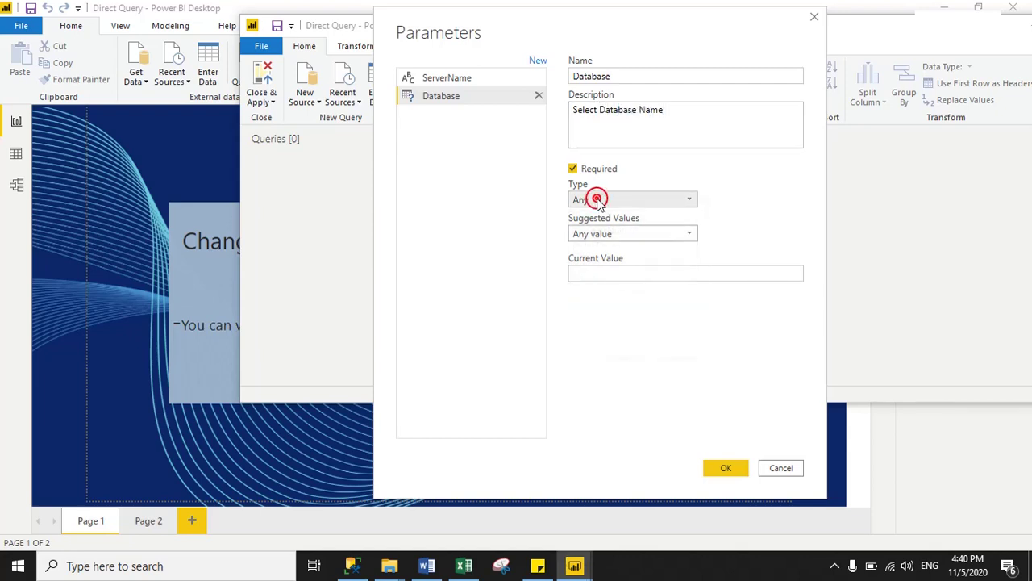
left_click(589, 321)
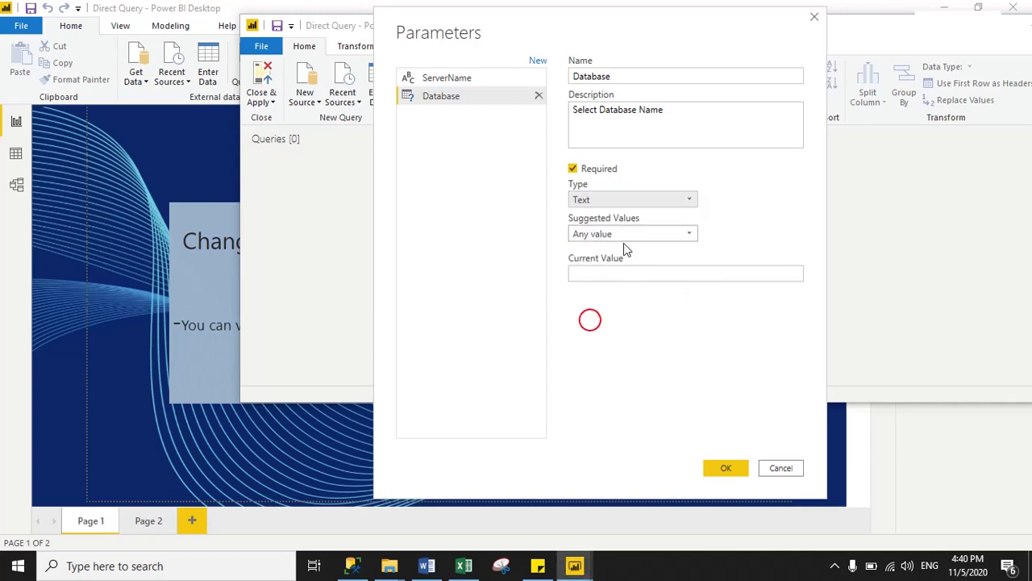
left_click(619, 234)
left_click(603, 265)
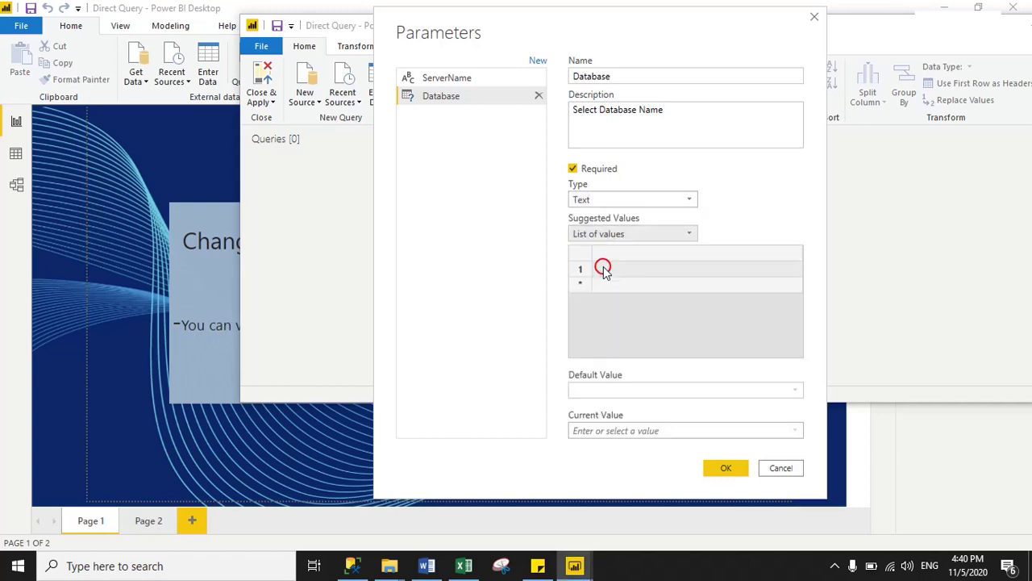
Step: Copy AdventureWorks2017 from the development script and paste it as the first Database suggestion
left_click(352, 566)
left_click(475, 199)
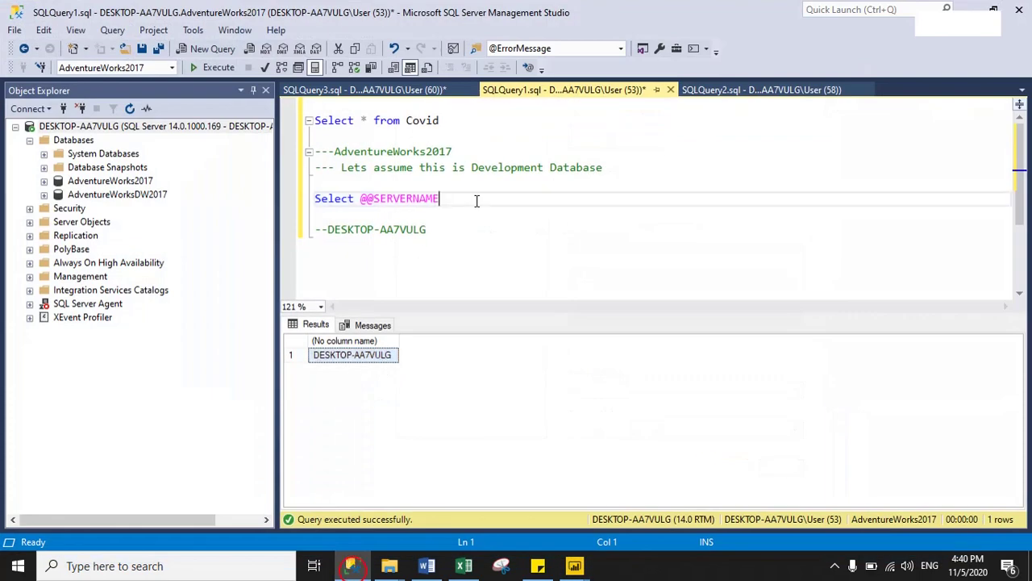
left_click_drag(441, 152, 334, 151)
left_click(457, 151)
left_click_drag(457, 151, 337, 151)
key("ctrl+c")
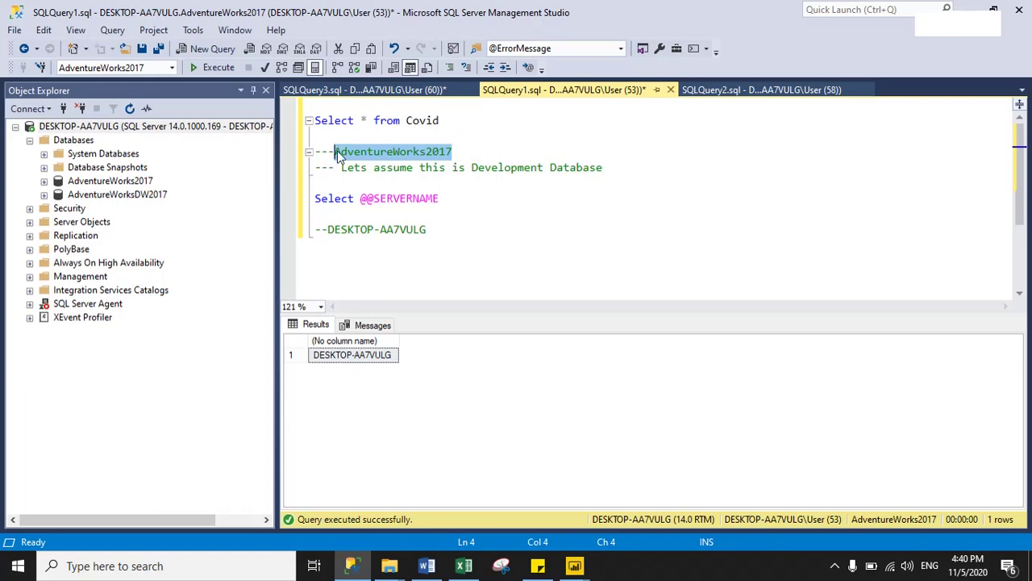
left_click(358, 559)
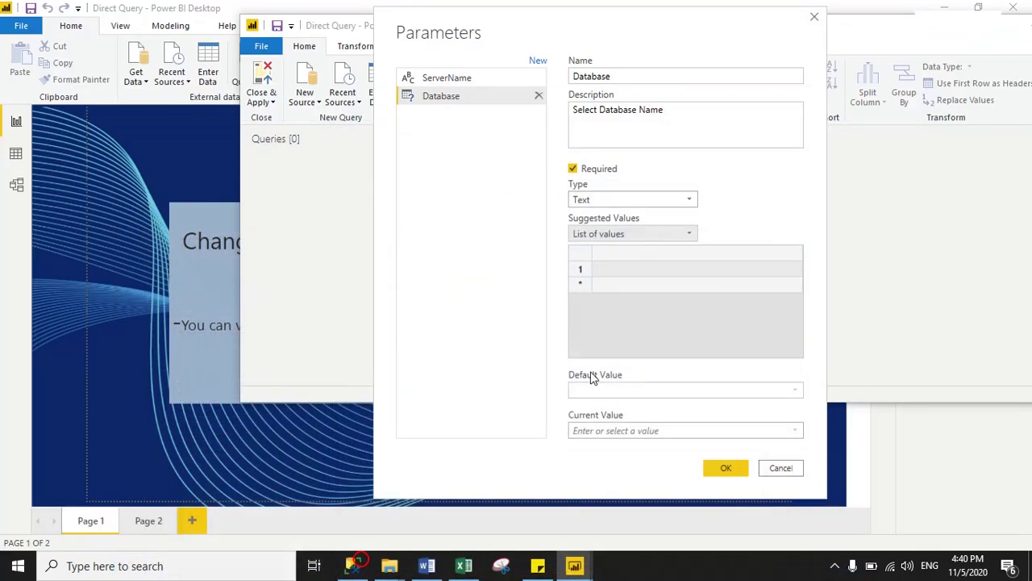
left_click(608, 270)
key("ctrl+v")
left_click(601, 282)
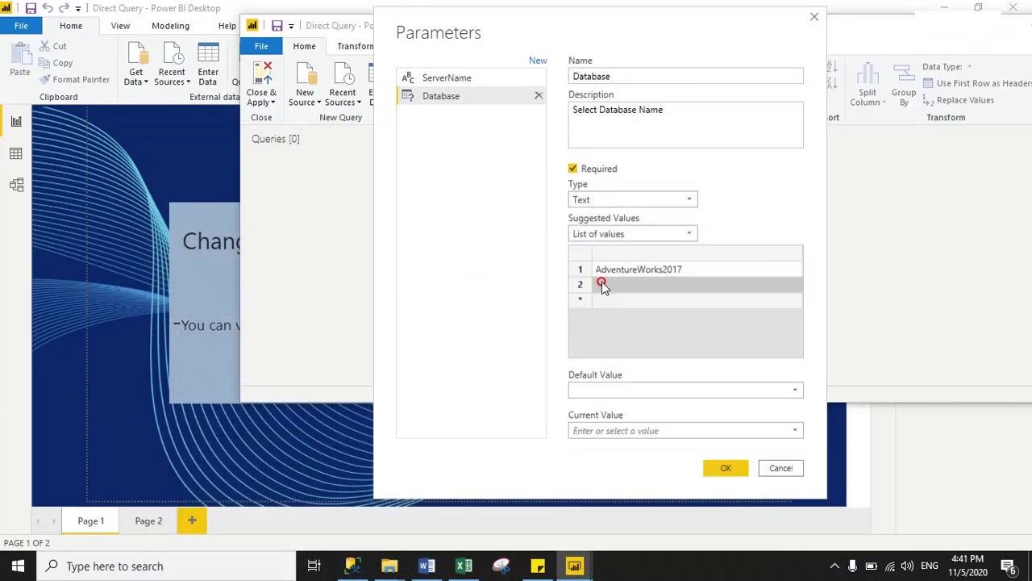
Step: Copy the production database name AdventureWorksDW2017 from the production script
left_click(360, 566)
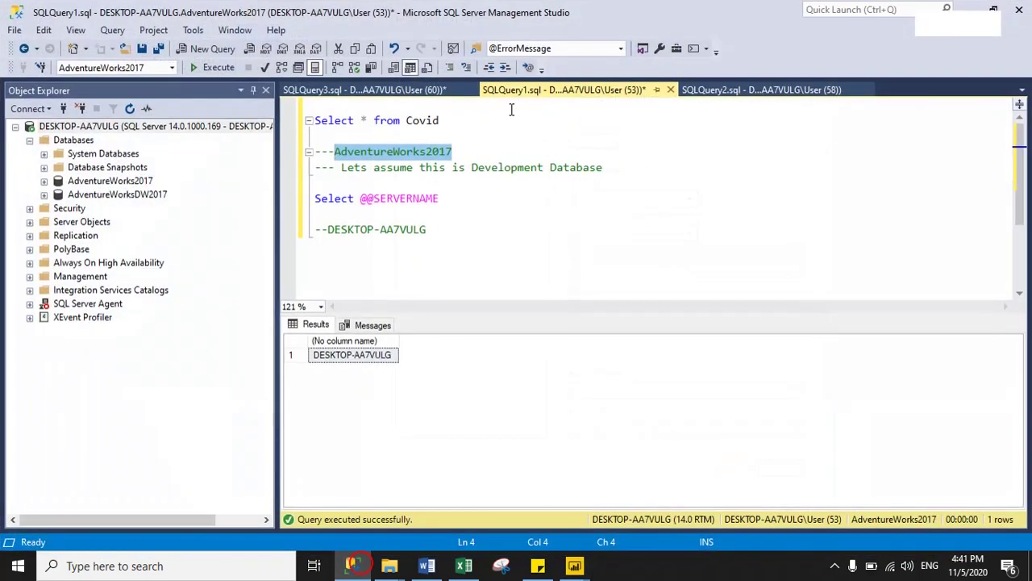
left_click(420, 89)
left_click(516, 186)
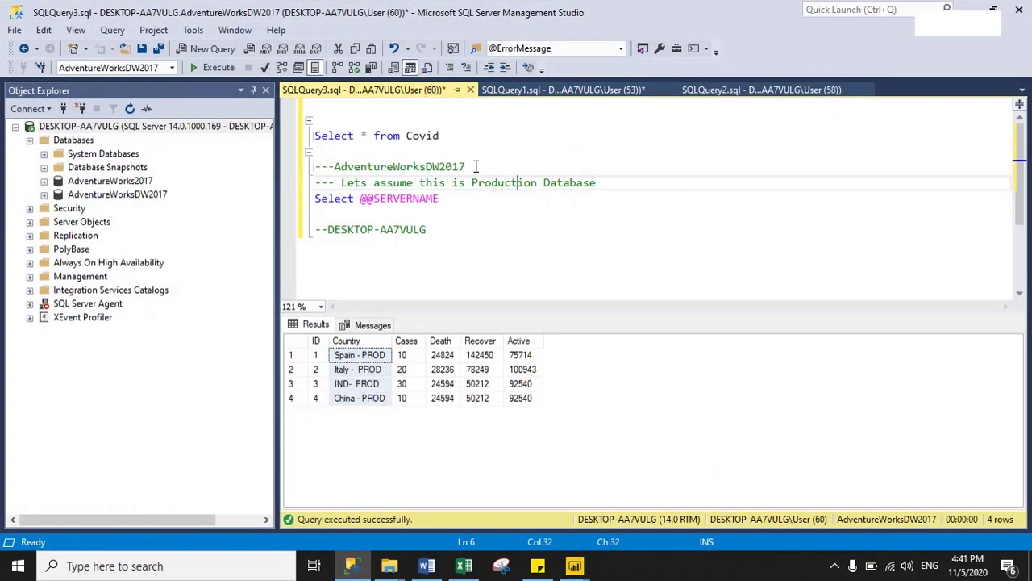
left_click_drag(472, 166, 335, 166)
key("ctrl+c")
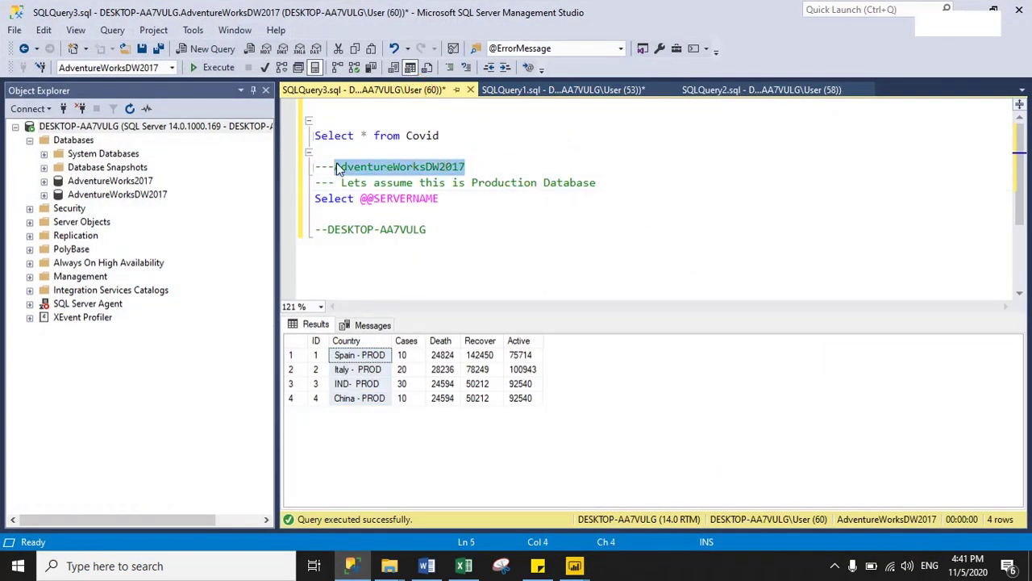
left_click(352, 566)
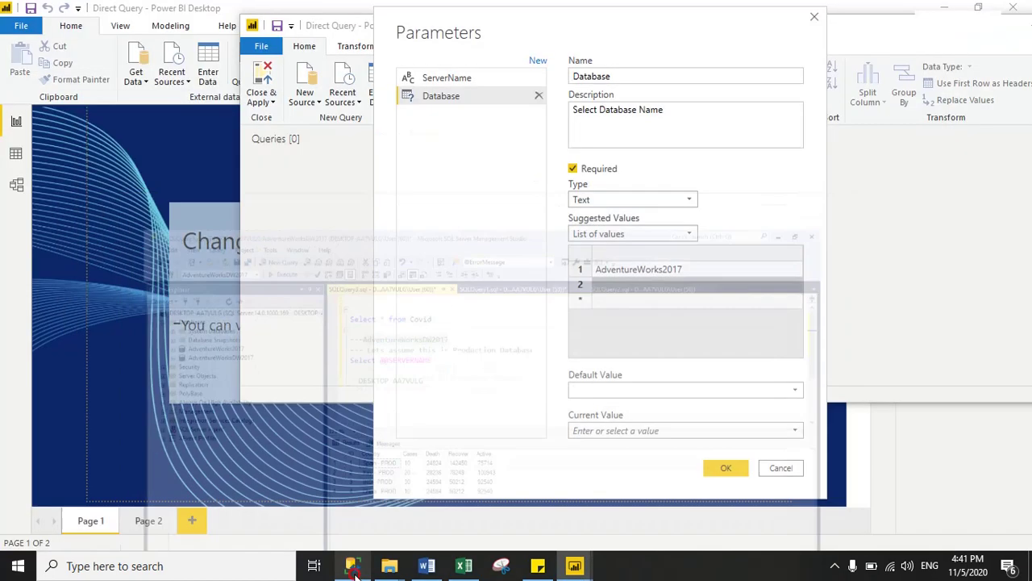
Step: Paste AdventureWorksDW2017 as the second suggestion and make AdventureWorks2017 the default and current value
left_click(641, 291)
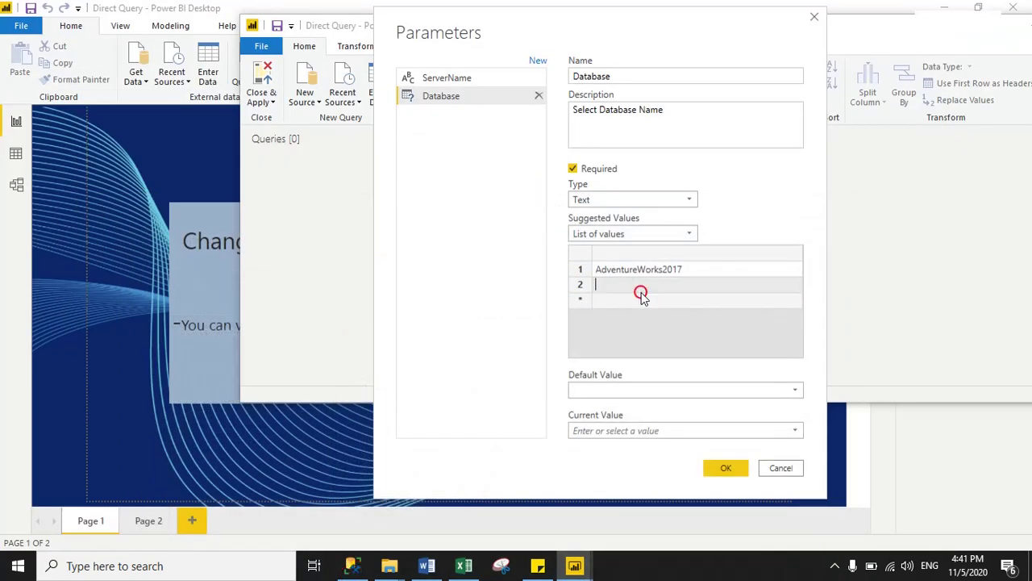
key("ctrl+v")
left_click(702, 357)
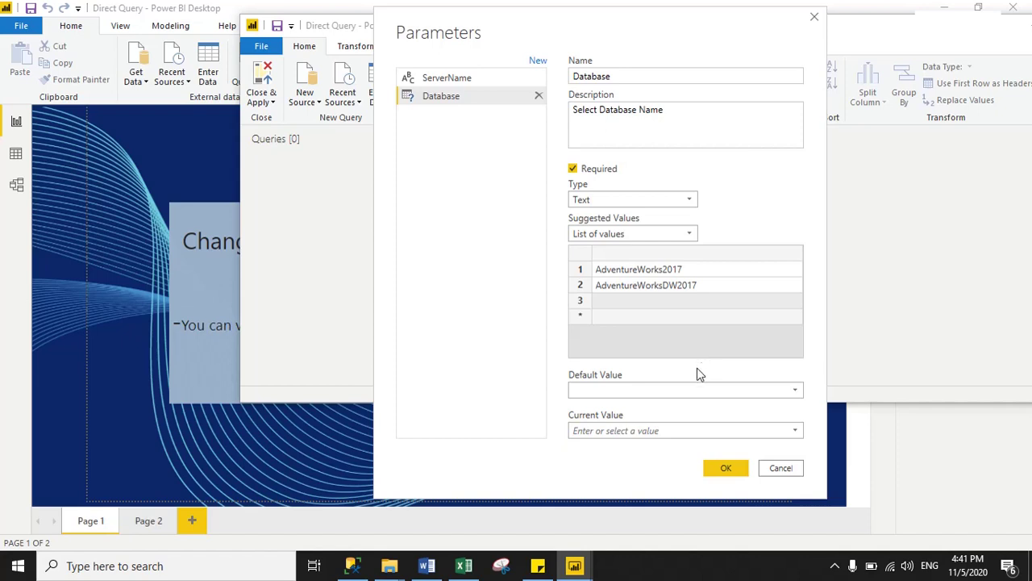
left_click(666, 391)
left_click(620, 407)
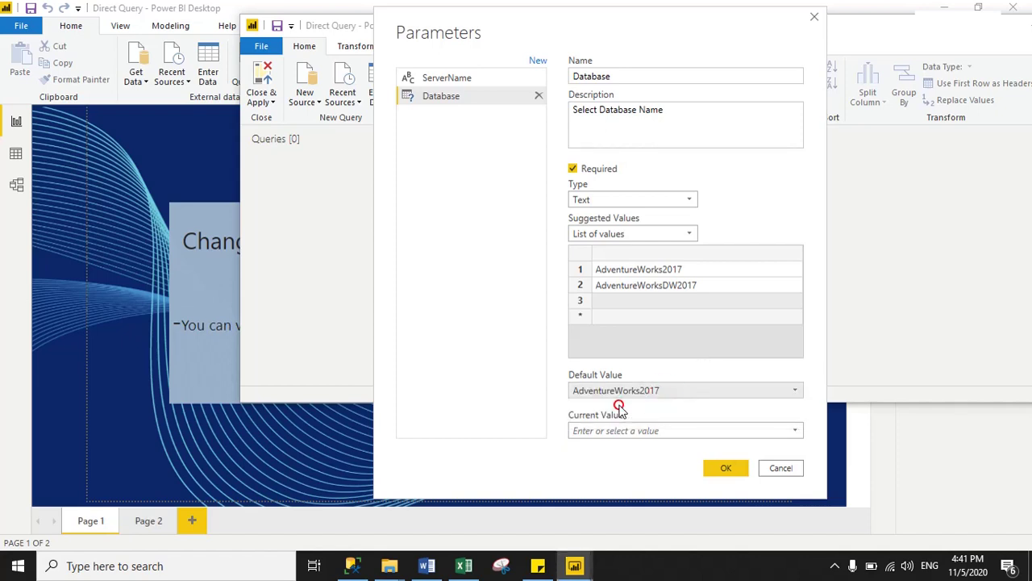
left_click(795, 431)
left_click(663, 446)
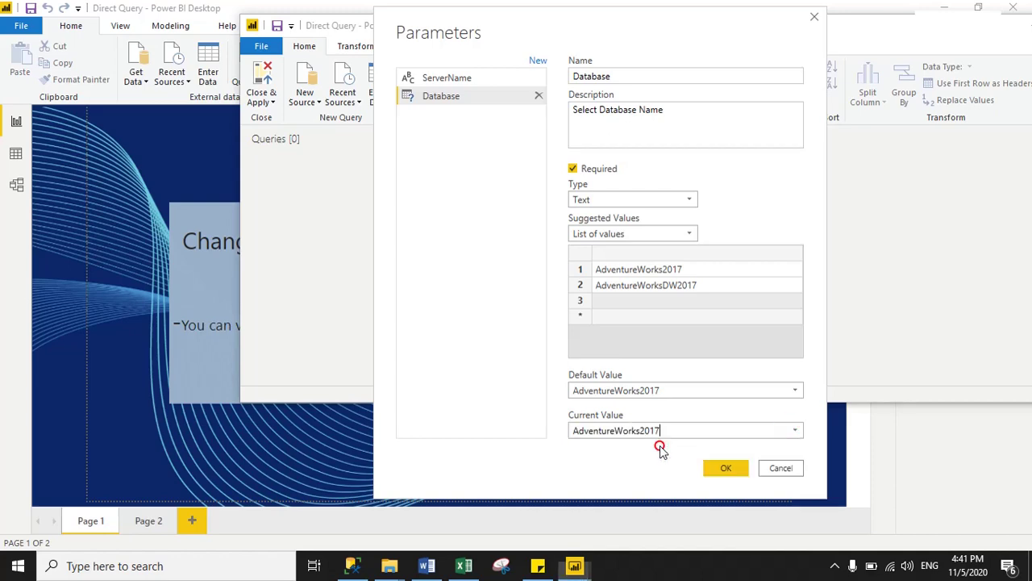
Step: Save the parameters and check the Database choices, leaving AdventureWorks2017 selected
left_click(722, 469)
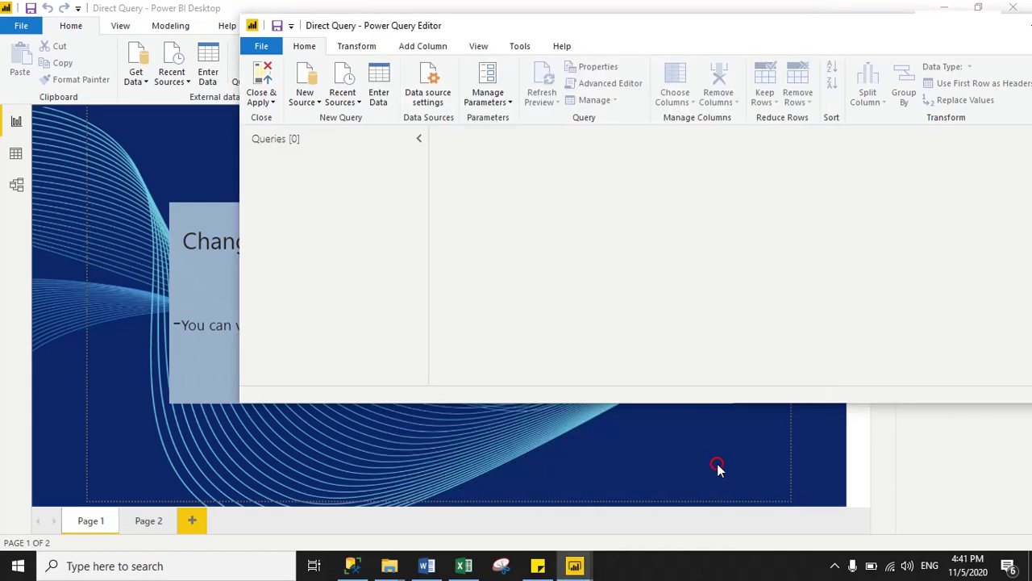
left_click_drag(839, 25, 742, 26)
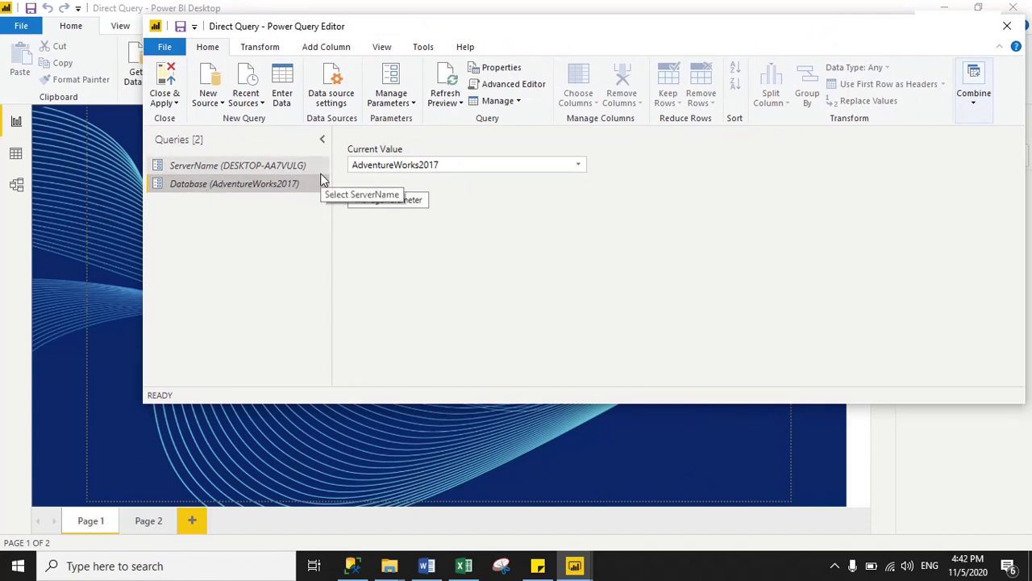
left_click(578, 164)
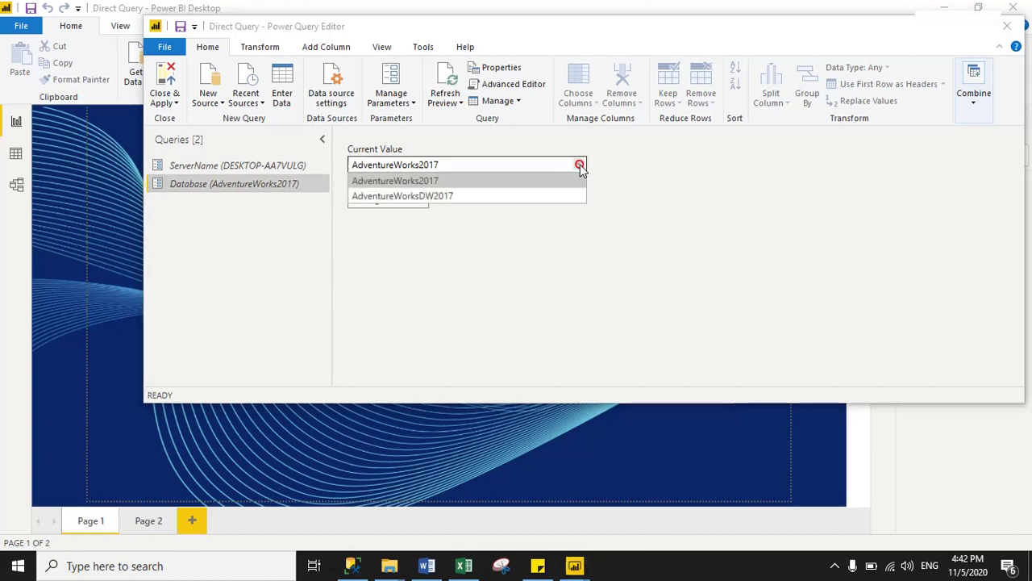
left_click(463, 232)
Step: Keep ServerName at DESKTOP-AA7VULG, then apply the changes and close the query editor
left_click(216, 166)
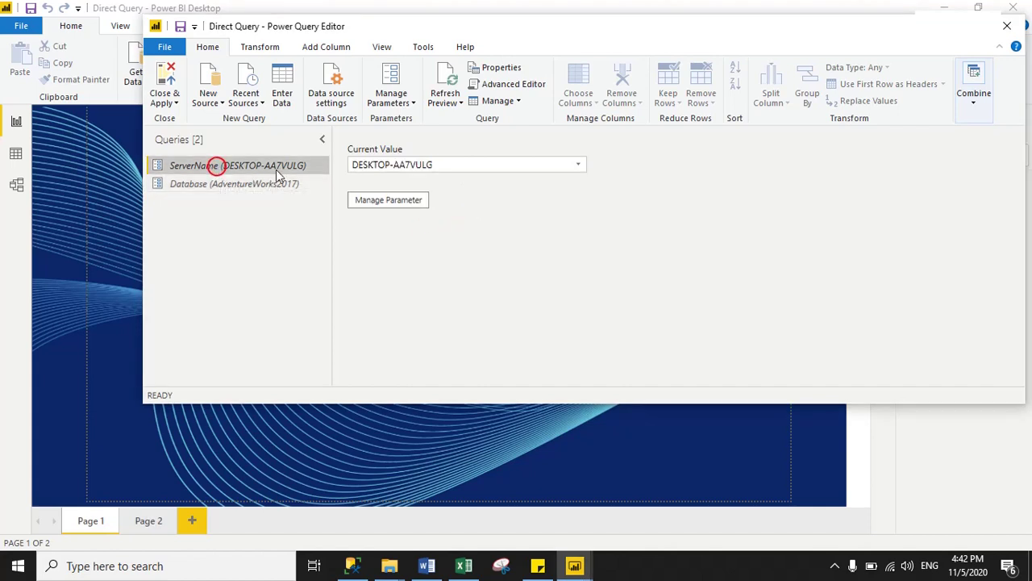
left_click(578, 165)
left_click(425, 179)
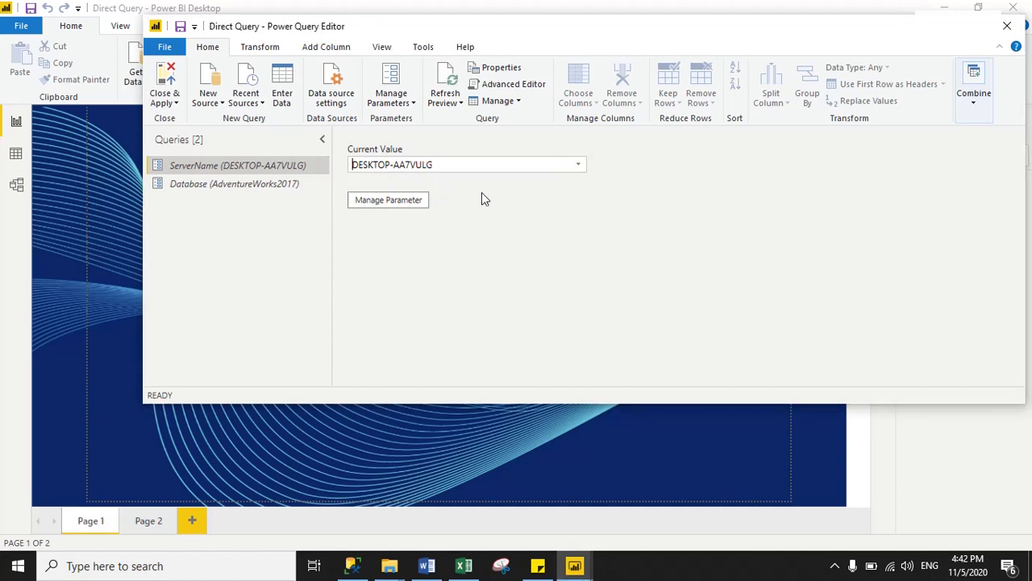
left_click(269, 184)
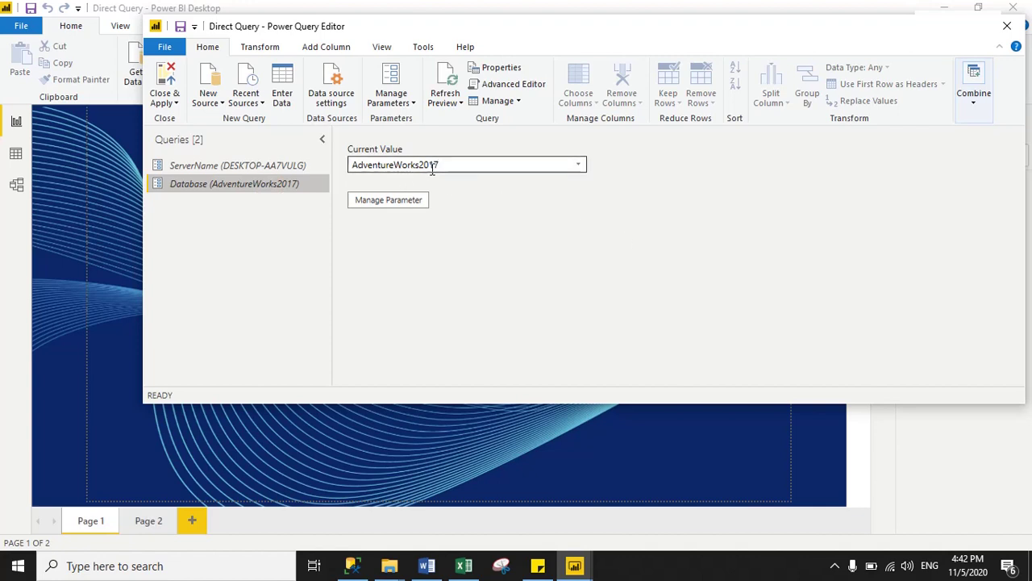
left_click(500, 200)
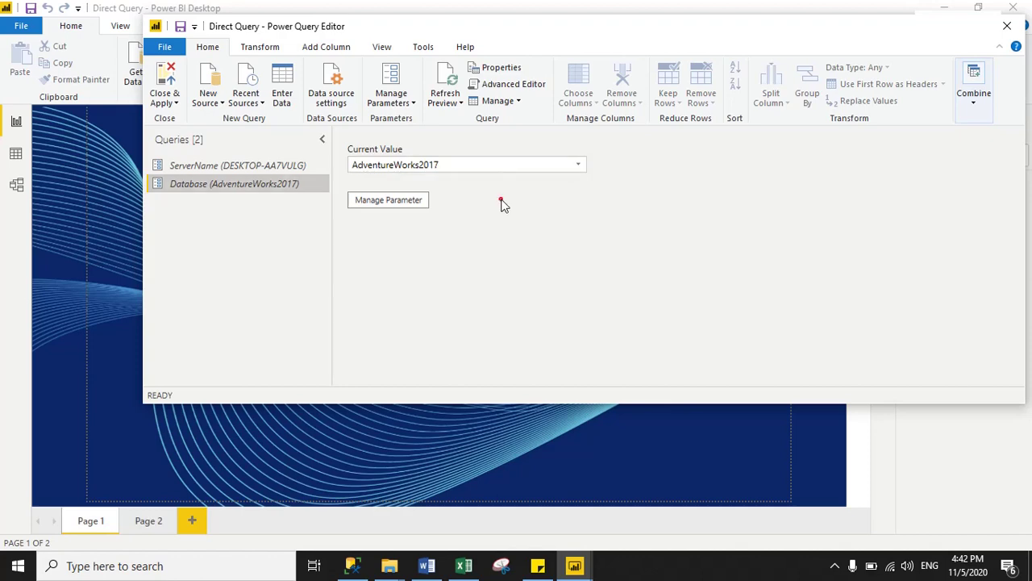
left_click(172, 103)
left_click(190, 120)
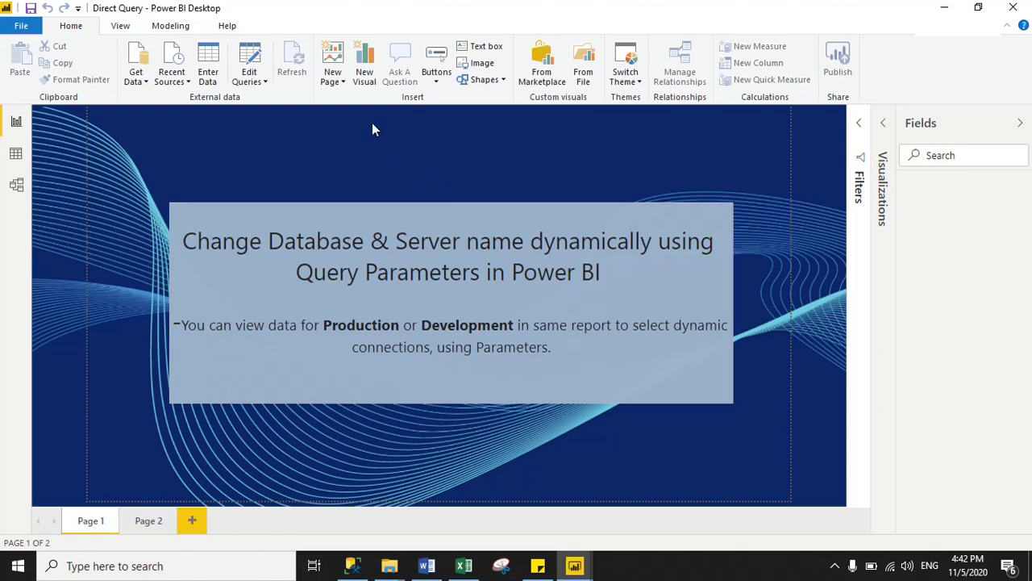
Step: Begin a new SQL Server database connection from the Get Data list
left_click(146, 81)
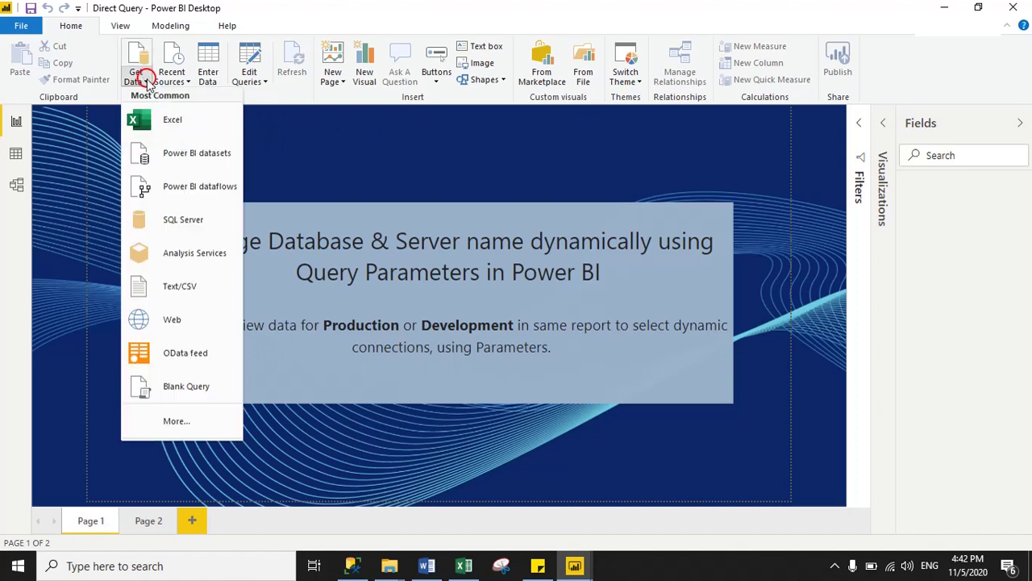
left_click(178, 227)
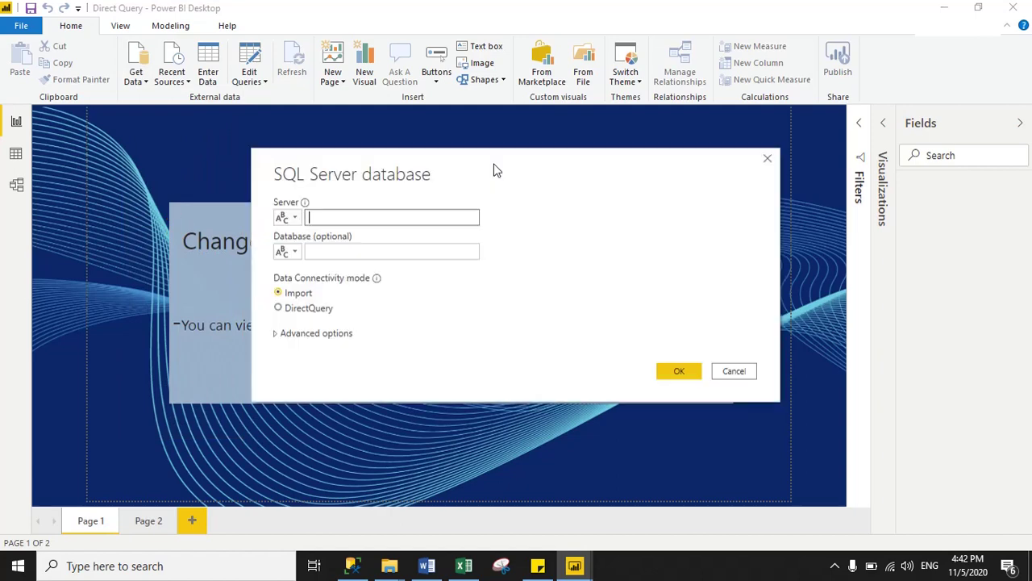
Step: Set the connection's Server to come from the ServerName parameter
left_click_drag(490, 168, 489, 115)
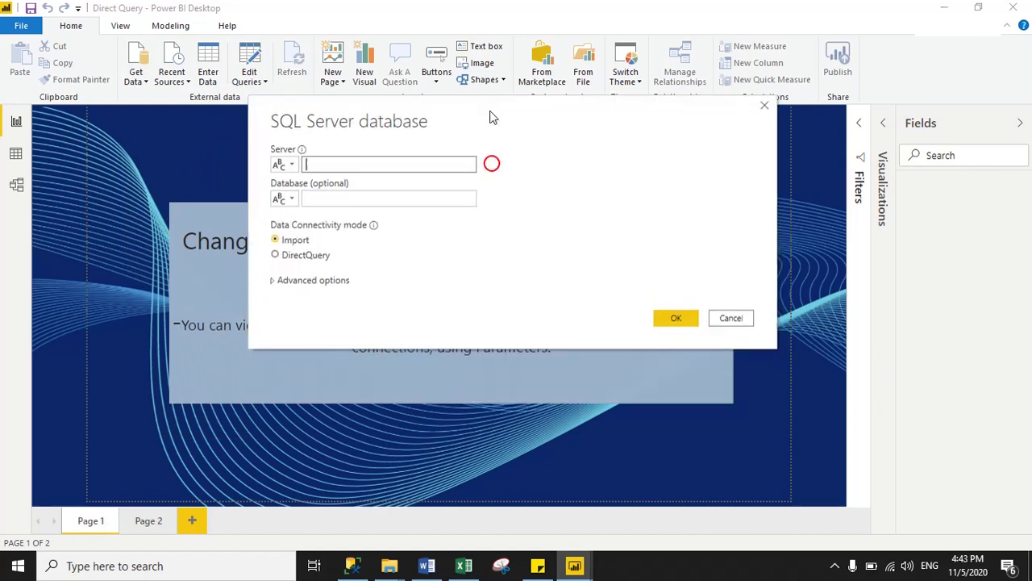
left_click(281, 198)
left_click(281, 198)
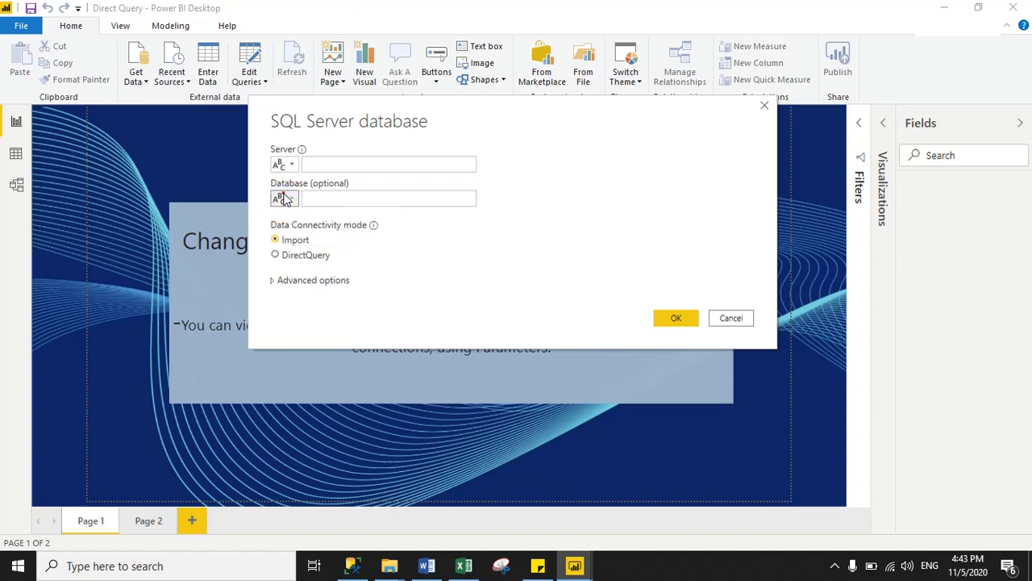
left_click(282, 197)
left_click(281, 166)
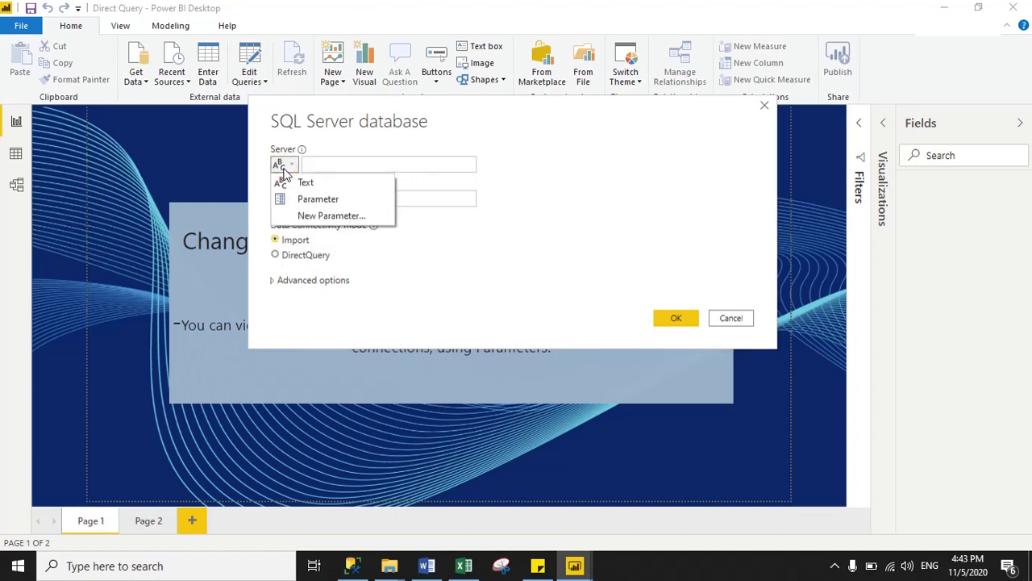
left_click(283, 171)
left_click(329, 200)
left_click(470, 163)
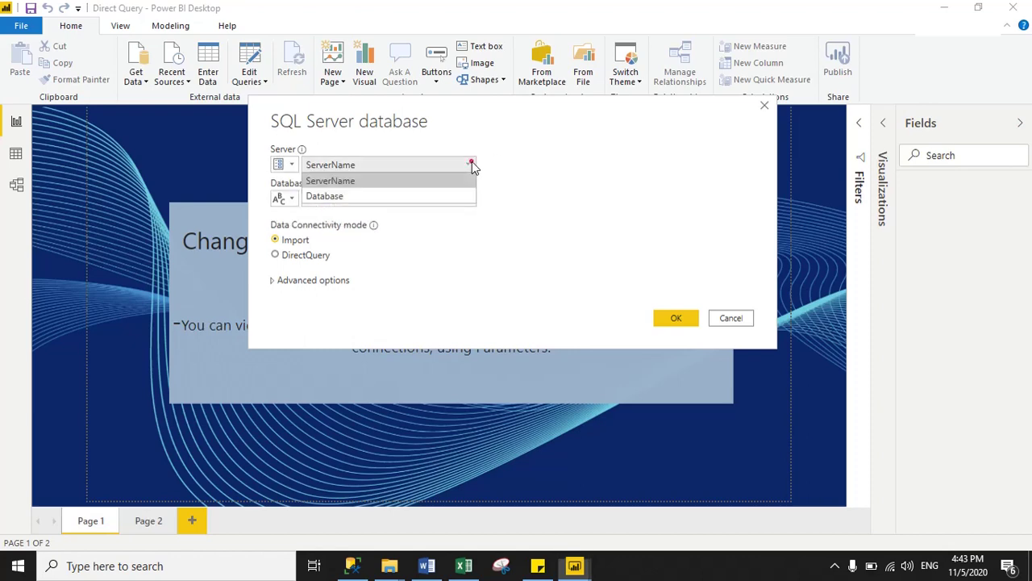
left_click(345, 185)
Step: Set the Database to the Database parameter and choose DirectQuery connectivity mode
left_click(281, 199)
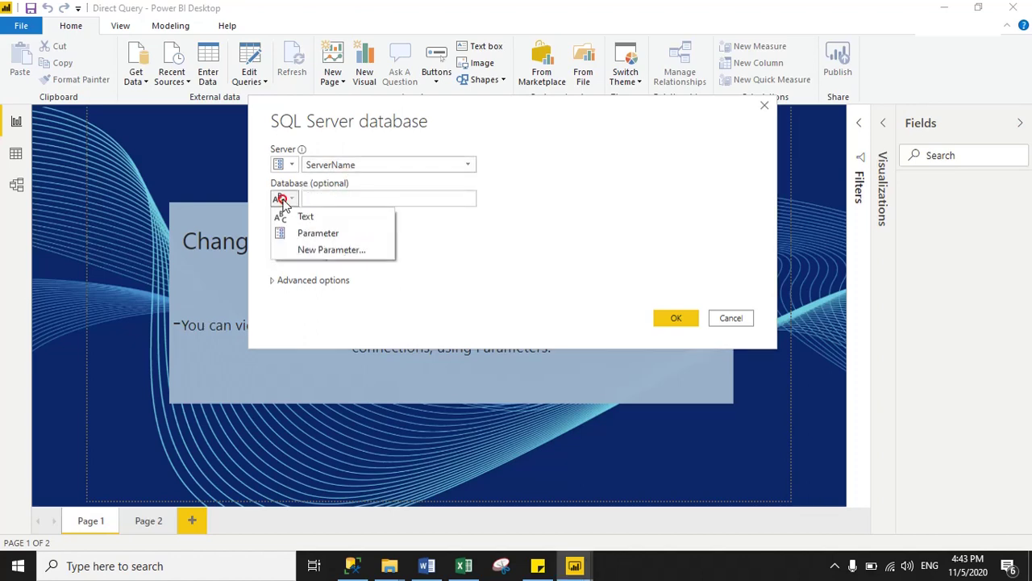
left_click(322, 236)
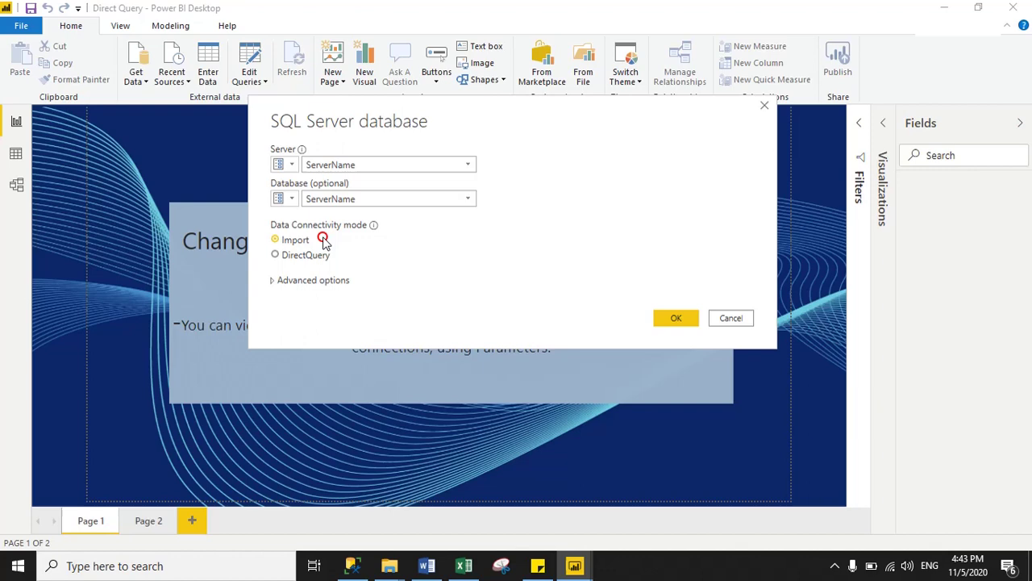
left_click(467, 199)
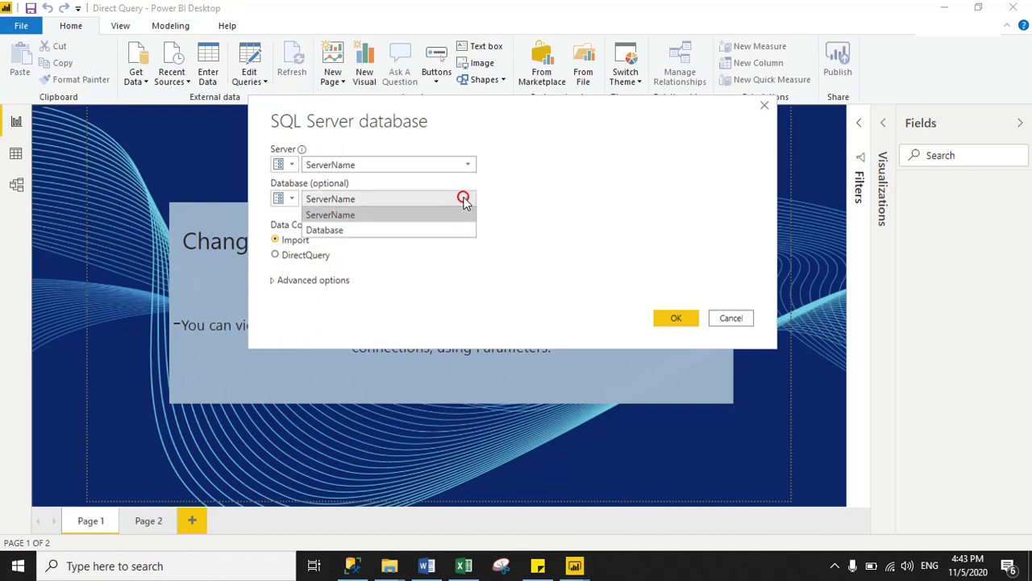
left_click(376, 232)
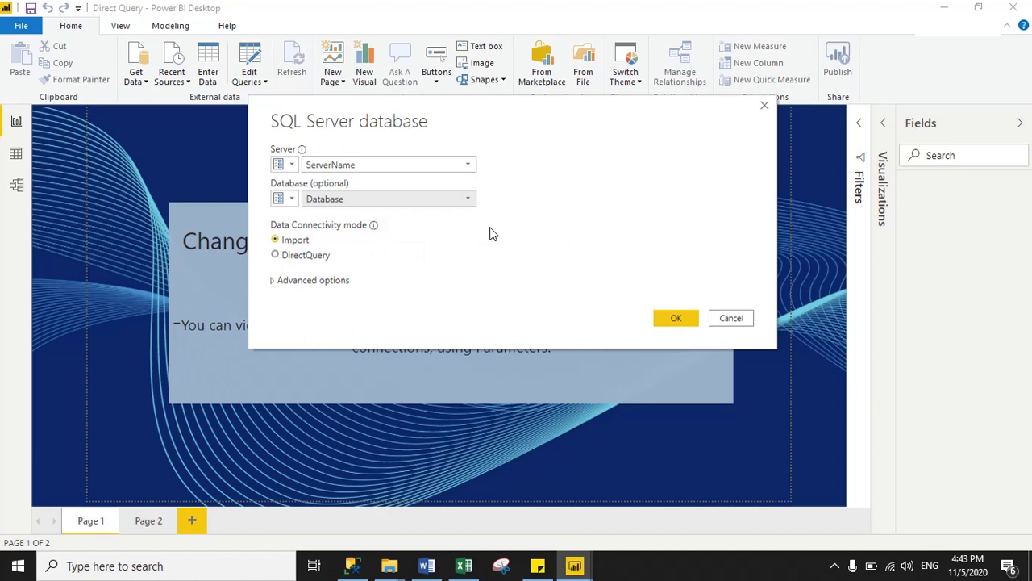
left_click(318, 255)
Step: Copy the 'Select * from Covid' query from Management Studio and return to Power BI
left_click(352, 566)
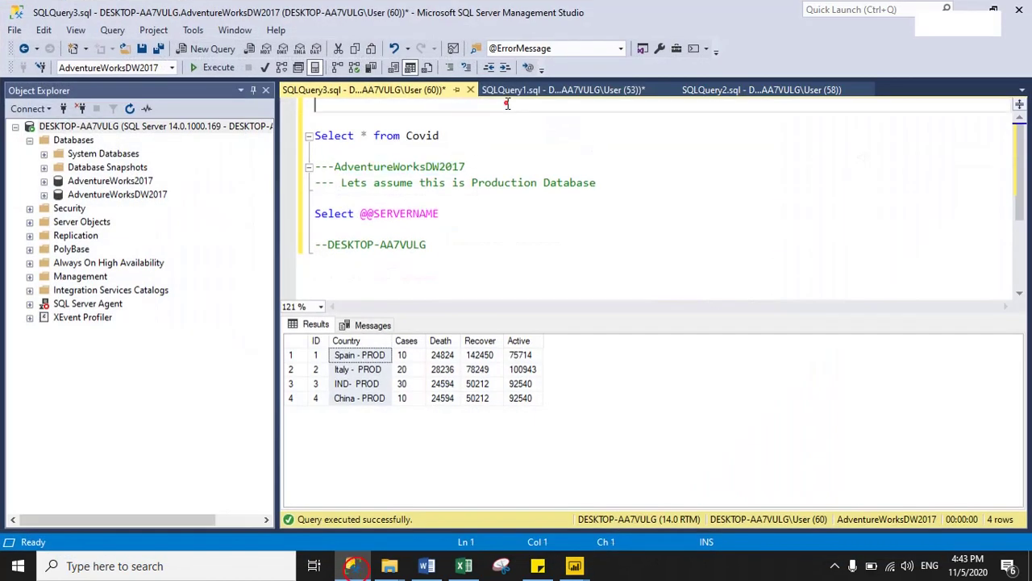
left_click_drag(475, 134, 317, 134)
key("ctrl+c")
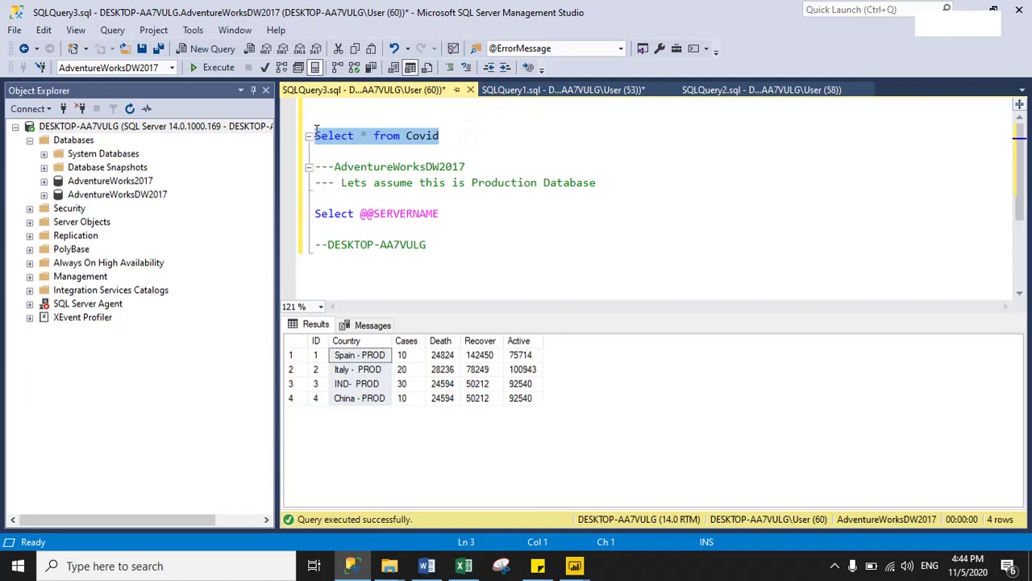
key("alt+Tab")
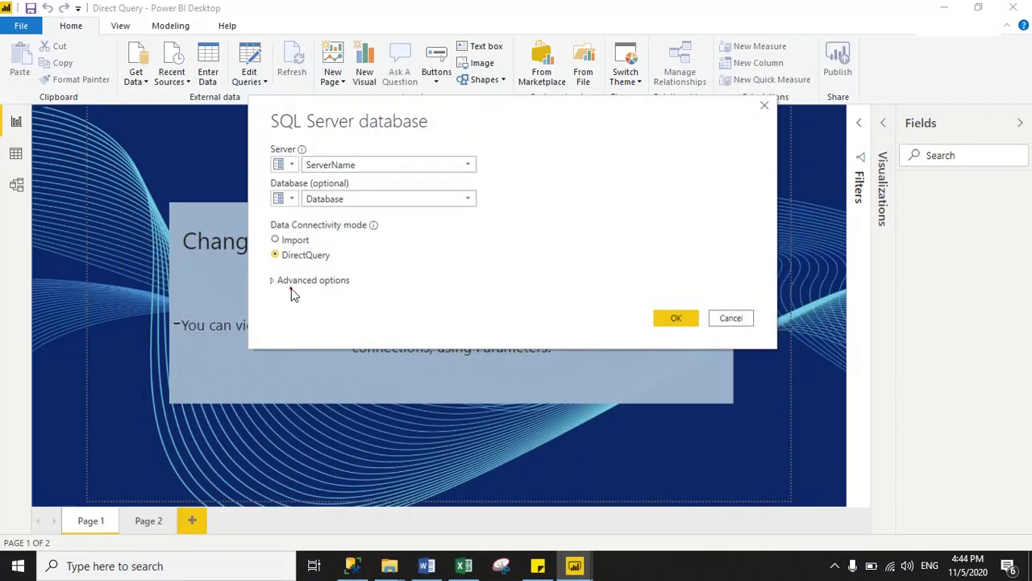
Step: Paste 'Select * from Covid' as the SQL statement under Advanced options
left_click(290, 279)
left_click(339, 364)
key("ctrl+v")
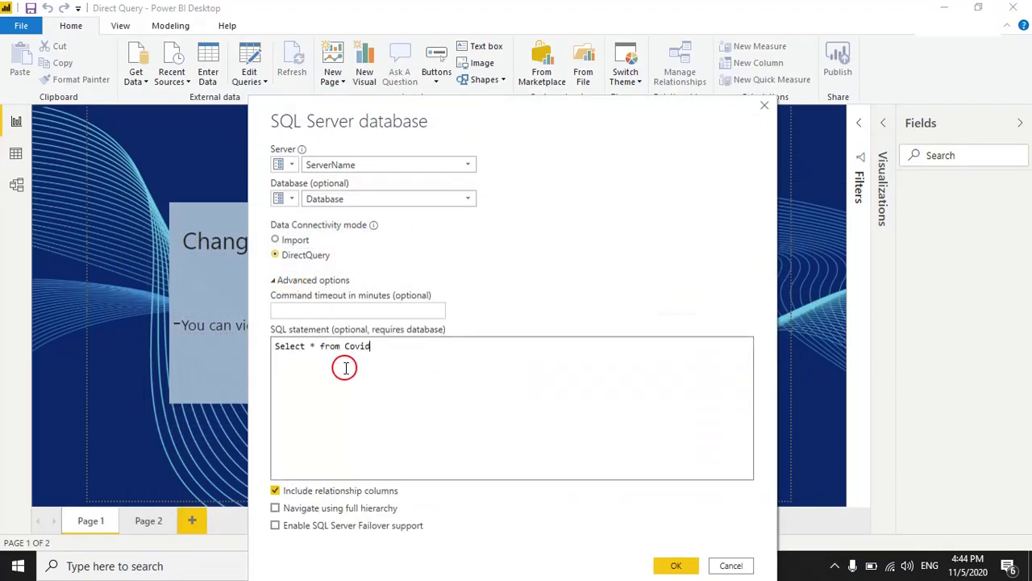
left_click_drag(530, 119, 471, 39)
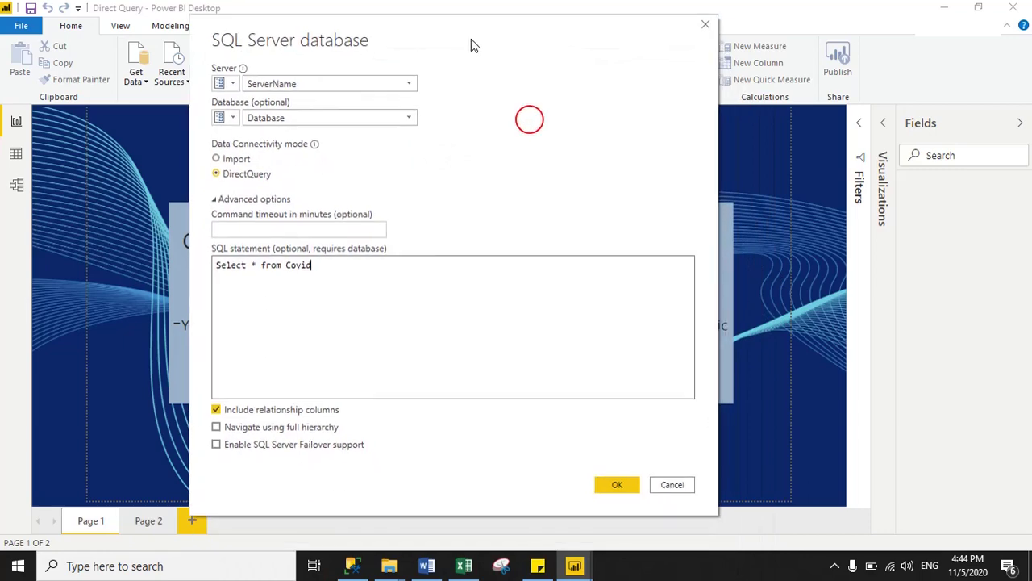
Step: Confirm the connection and load the Covid data as Query1
left_click(631, 485)
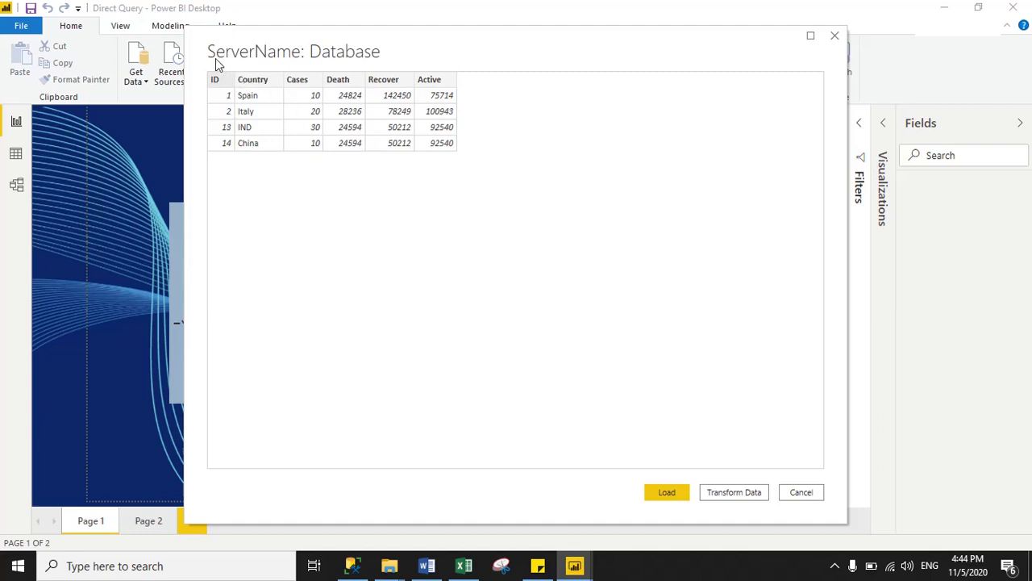
left_click_drag(212, 60, 238, 57)
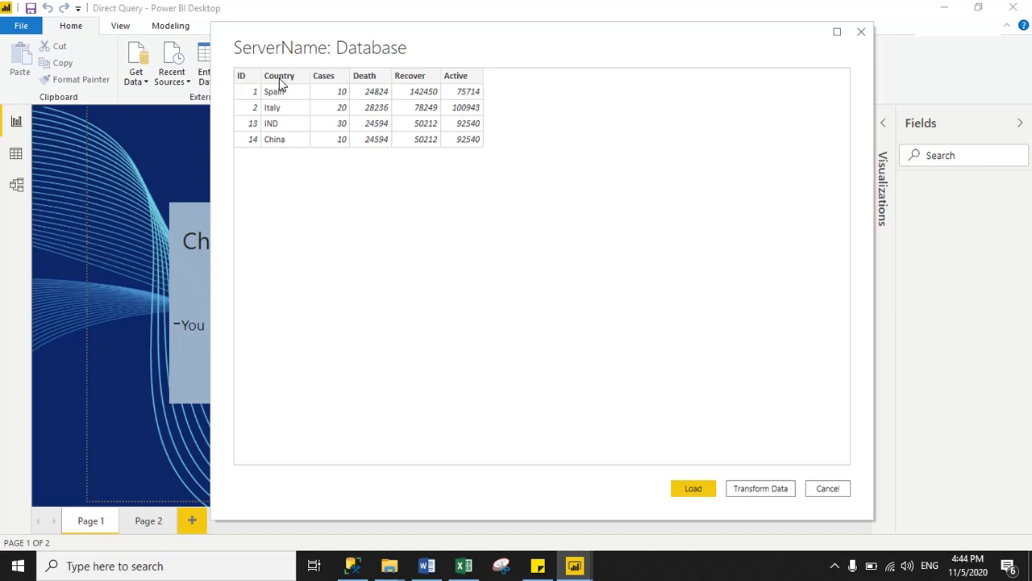
left_click(693, 487)
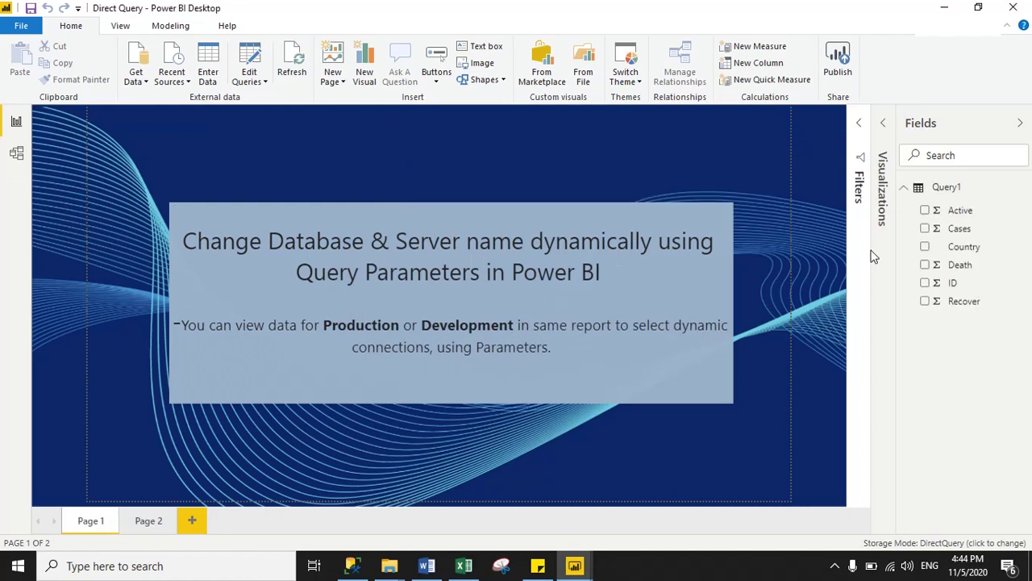
Step: Add a table visual to Page 2, centred and enlarged
left_click(147, 520)
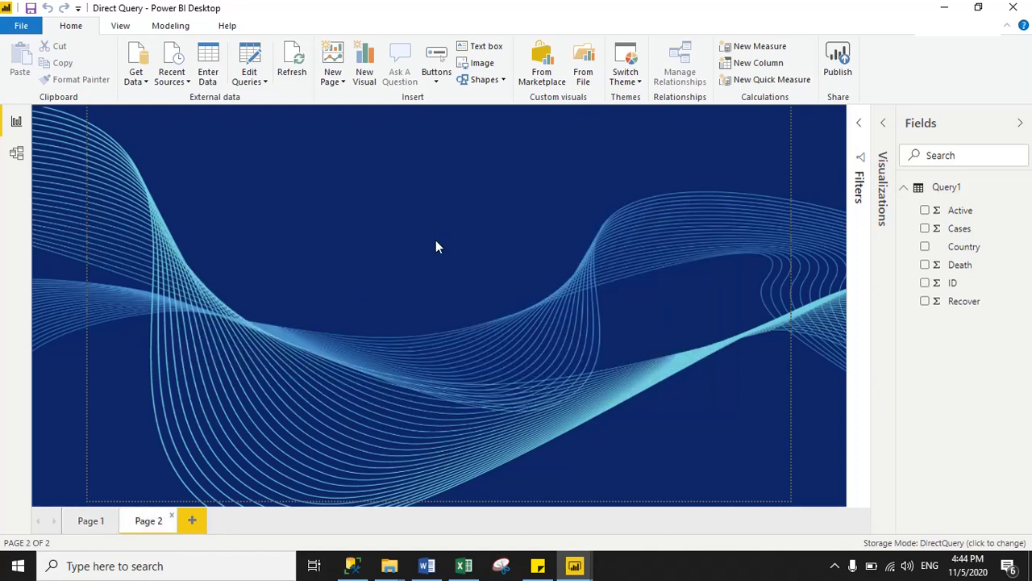
left_click(881, 121)
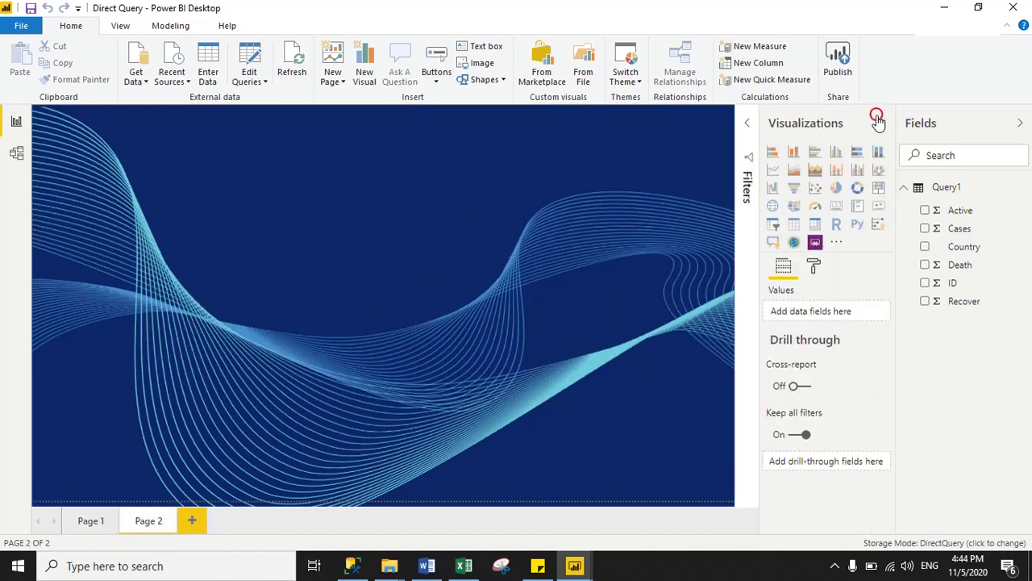
left_click(794, 224)
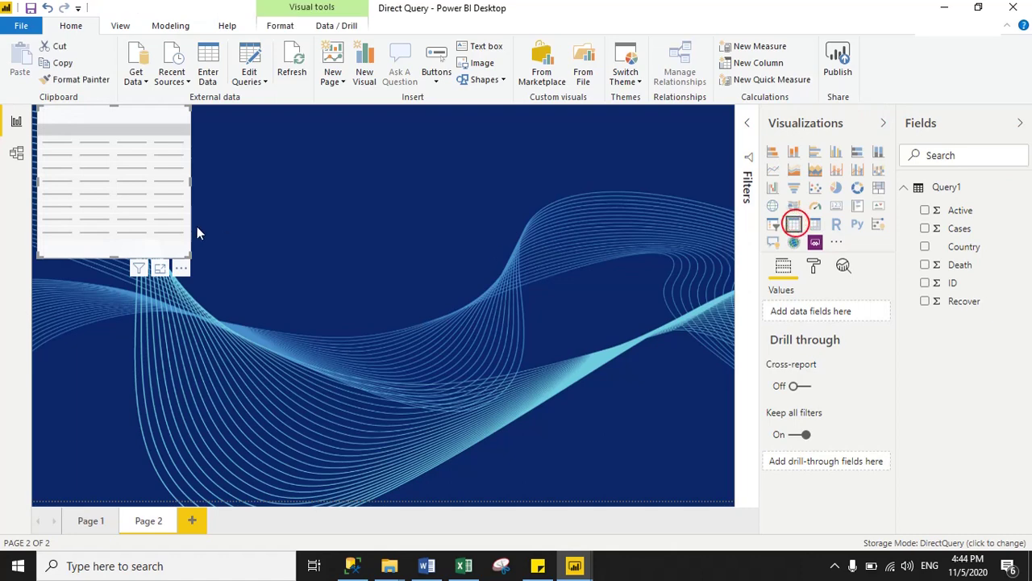
left_click_drag(137, 165, 268, 174)
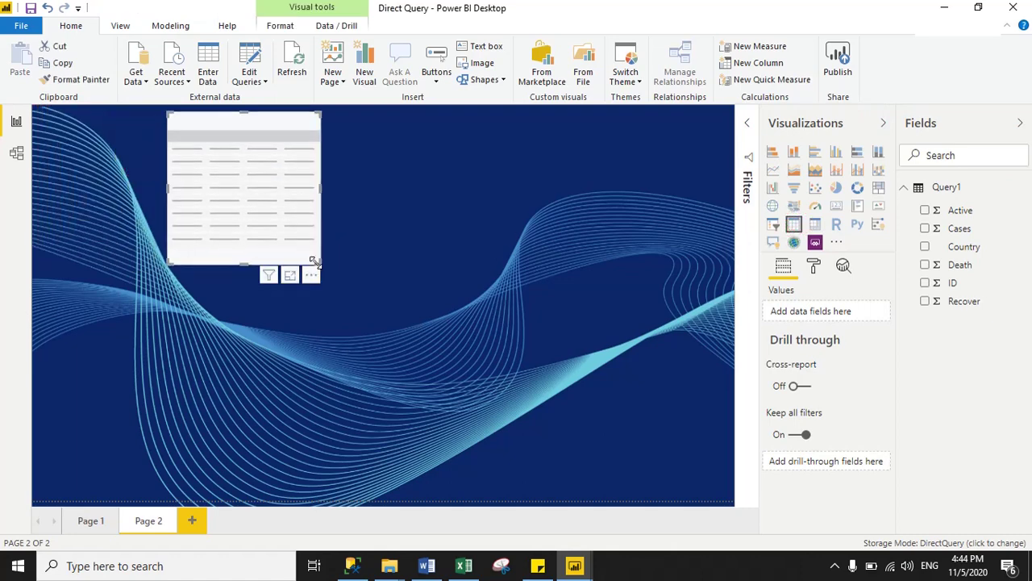
left_click_drag(318, 260, 457, 294)
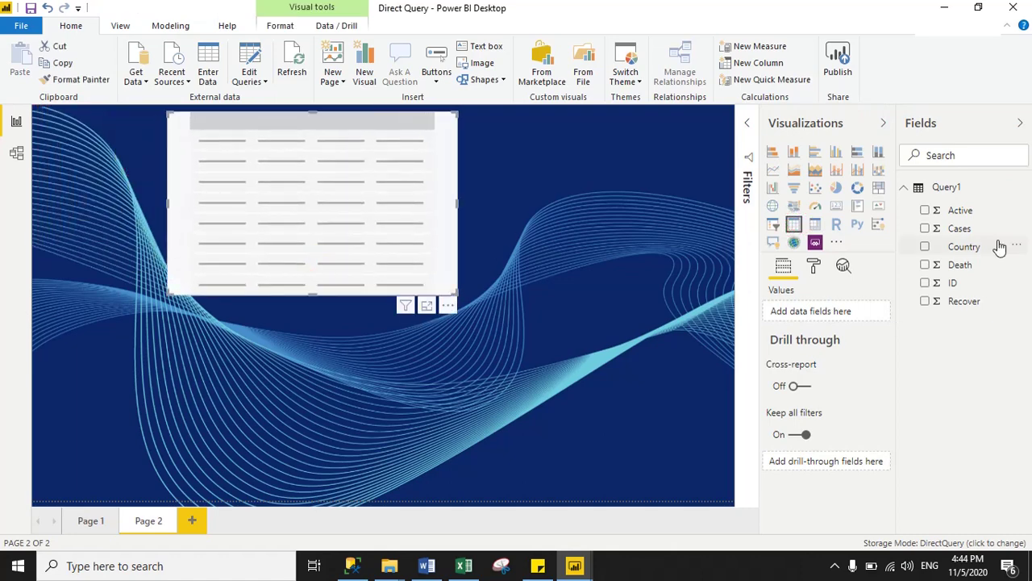
left_click_drag(991, 242, 853, 307)
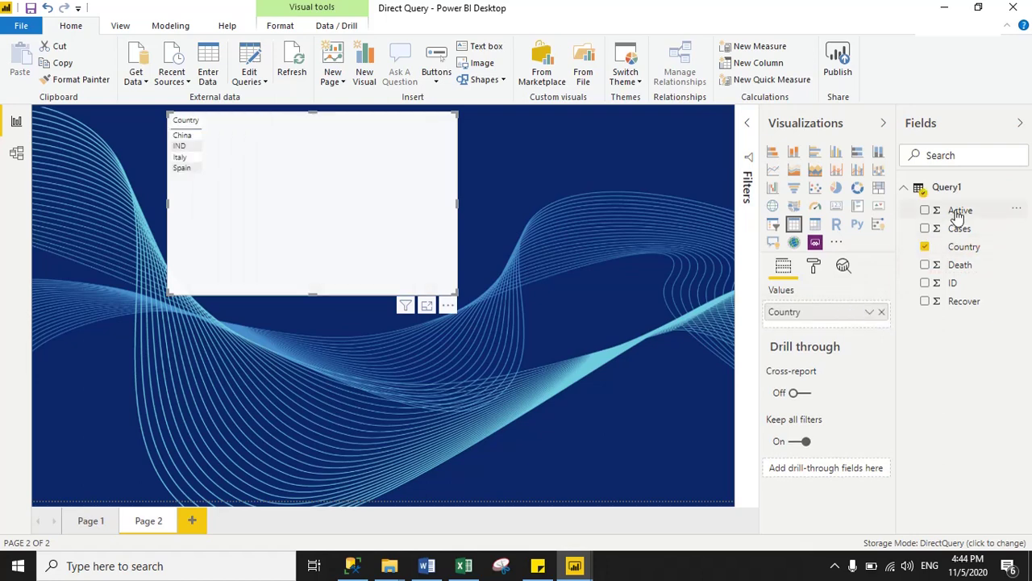
Step: Add Cases to the table and set its grid text size to 20
left_click_drag(958, 228, 834, 325)
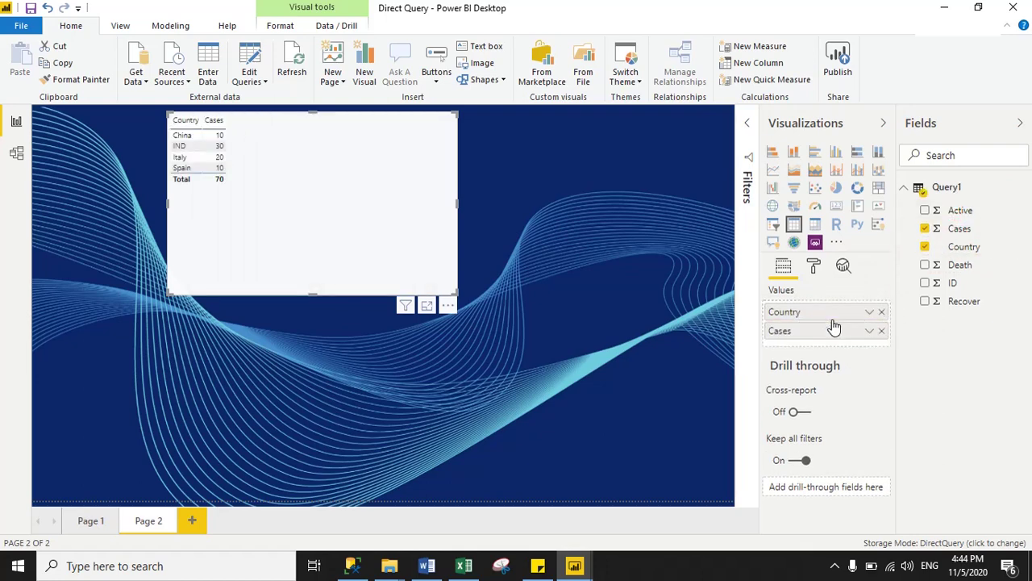
left_click(816, 267)
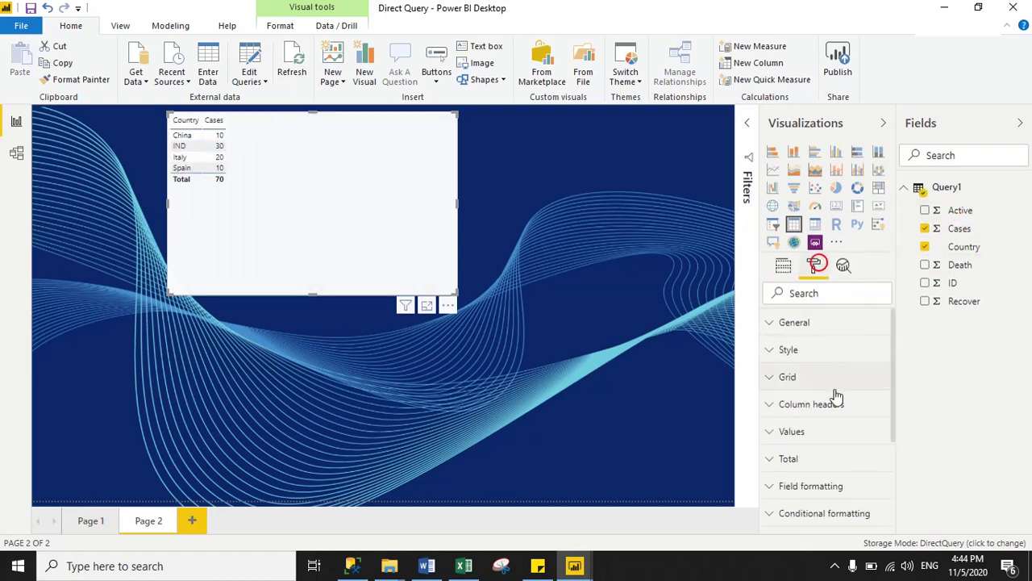
left_click(785, 376)
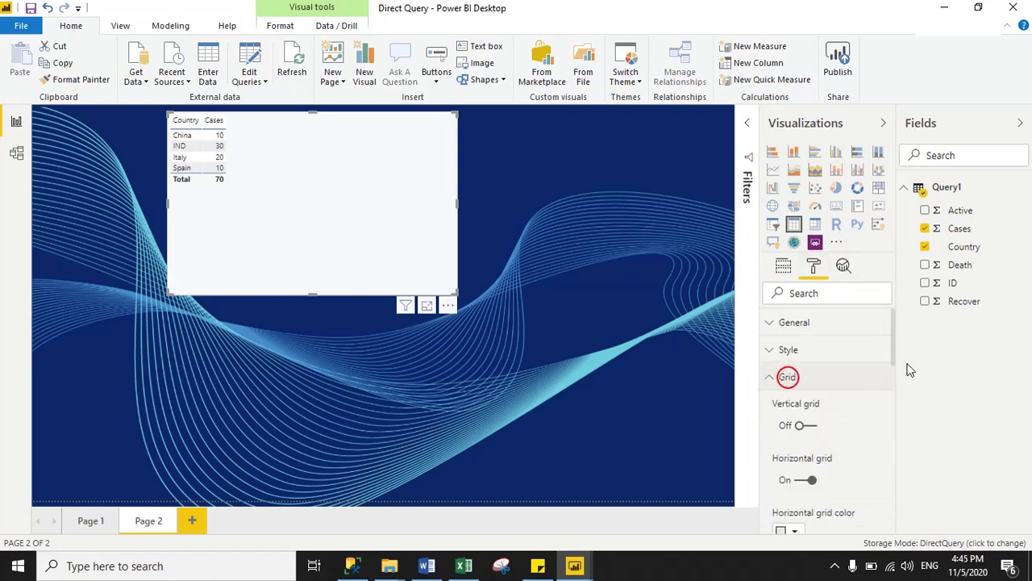
left_click_drag(895, 357, 895, 468)
double_click(780, 354)
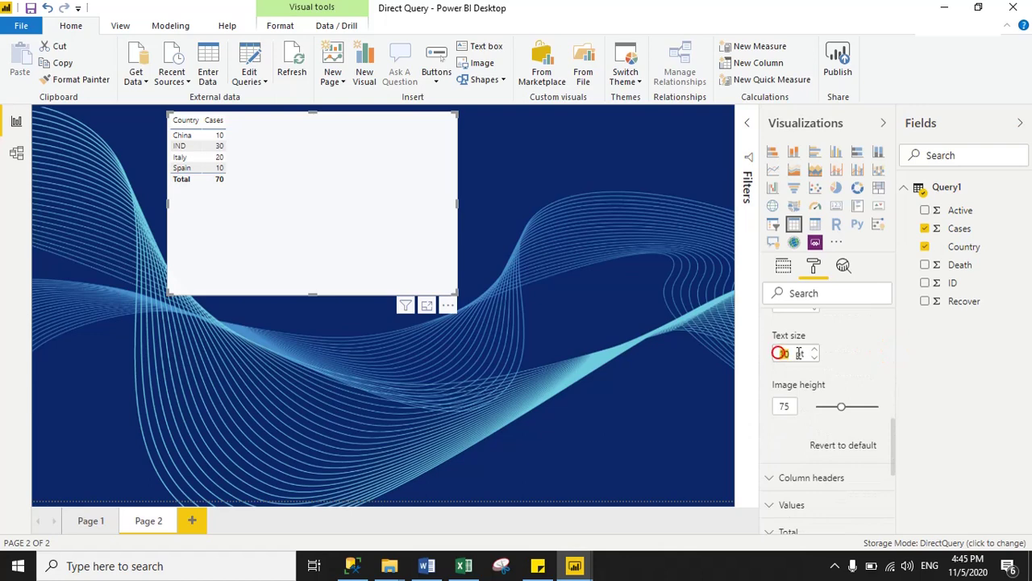
type("20")
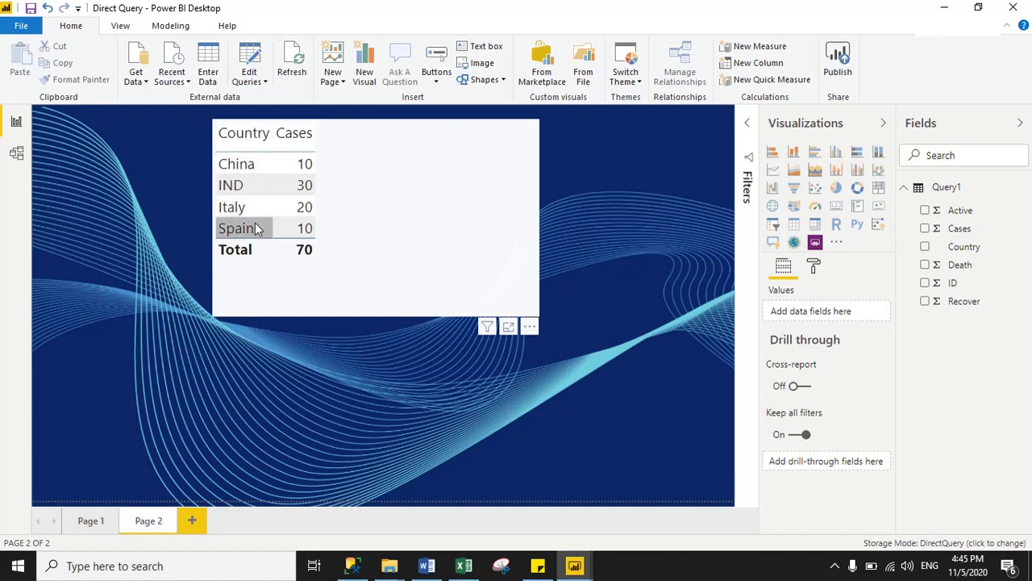
Step: Run 'Select * from Covid' in the development database query tab, then return to Power BI
left_click(355, 569)
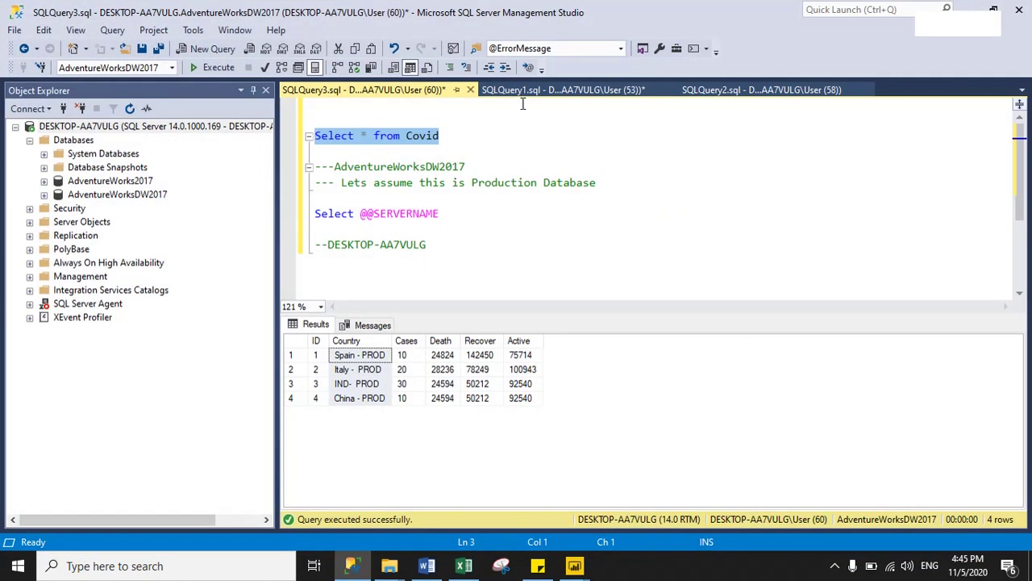
left_click(526, 91)
left_click(496, 189)
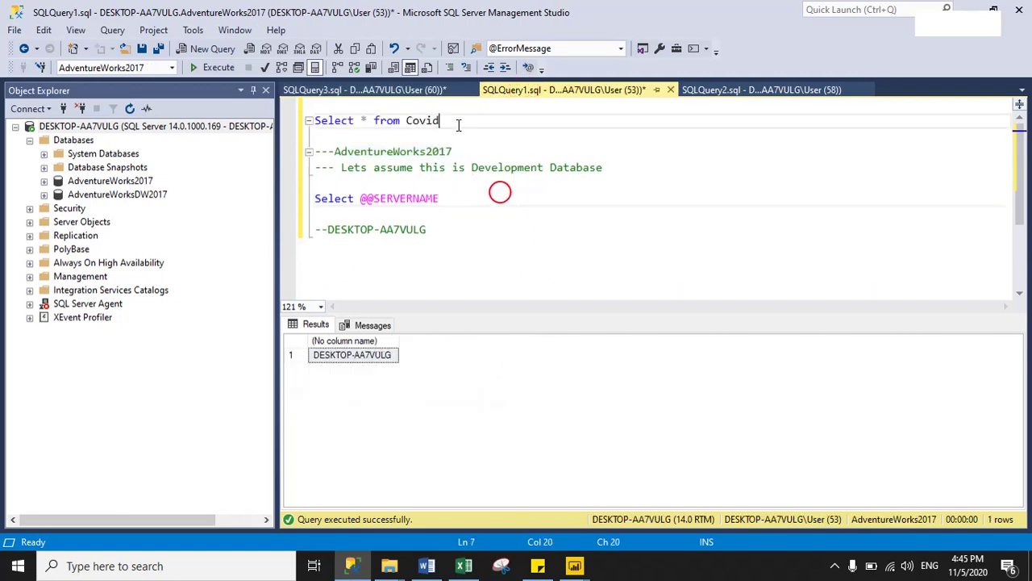
left_click_drag(457, 124, 319, 105)
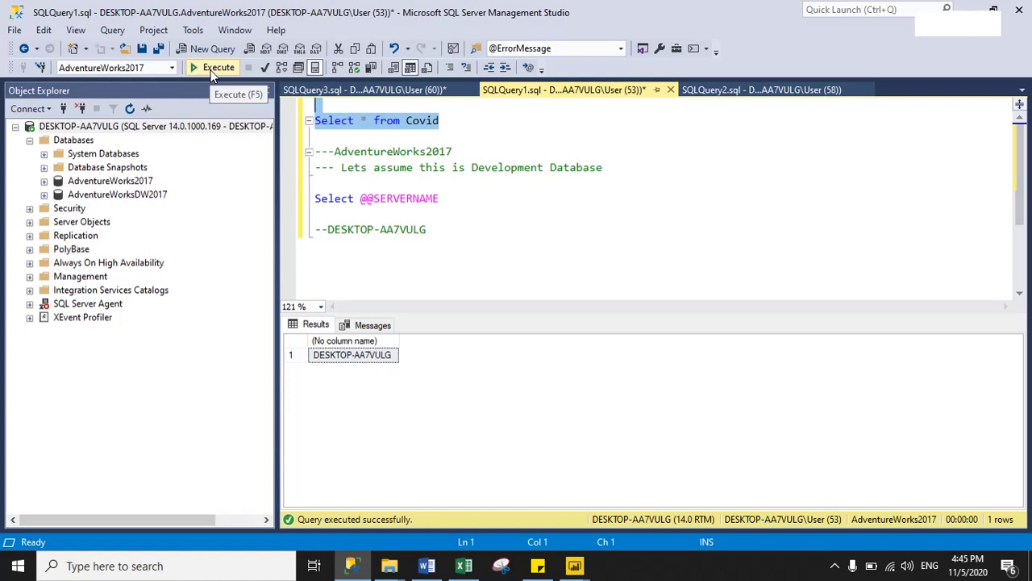
left_click(214, 69)
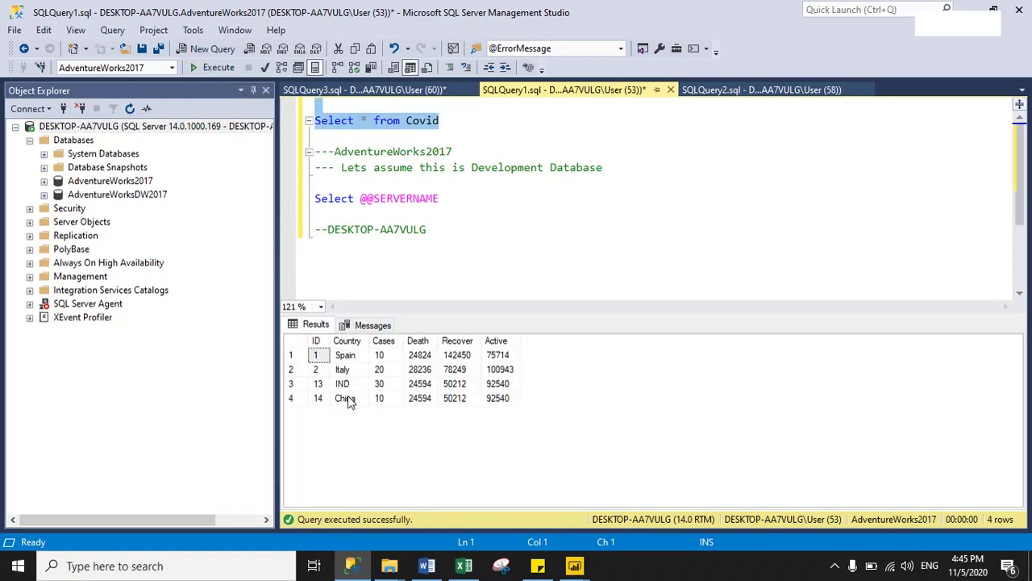
left_click(455, 284)
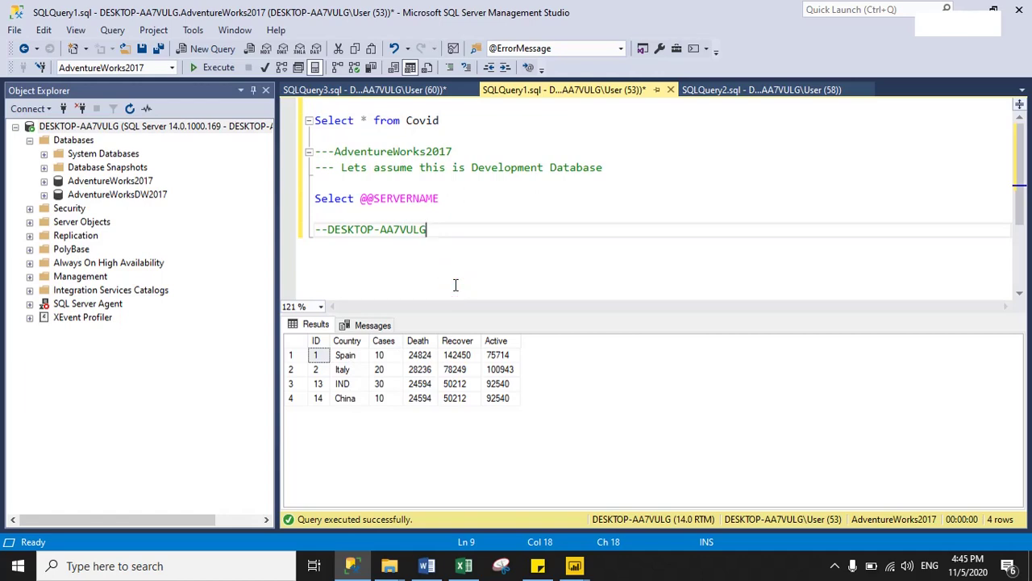
left_click(356, 563)
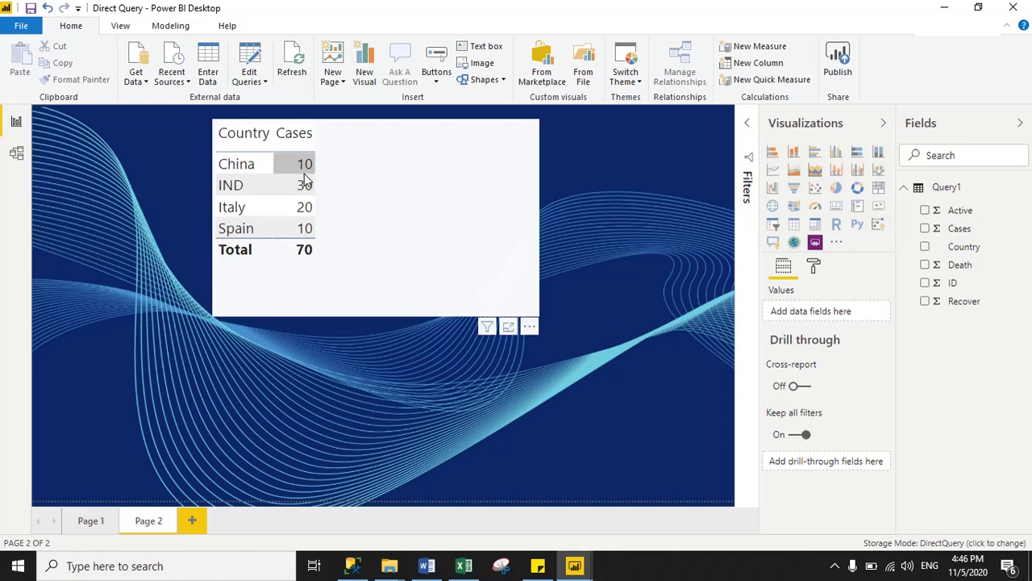
Step: Change the Database parameter to AdventureWorksDW2017 in Edit Parameters
left_click(254, 81)
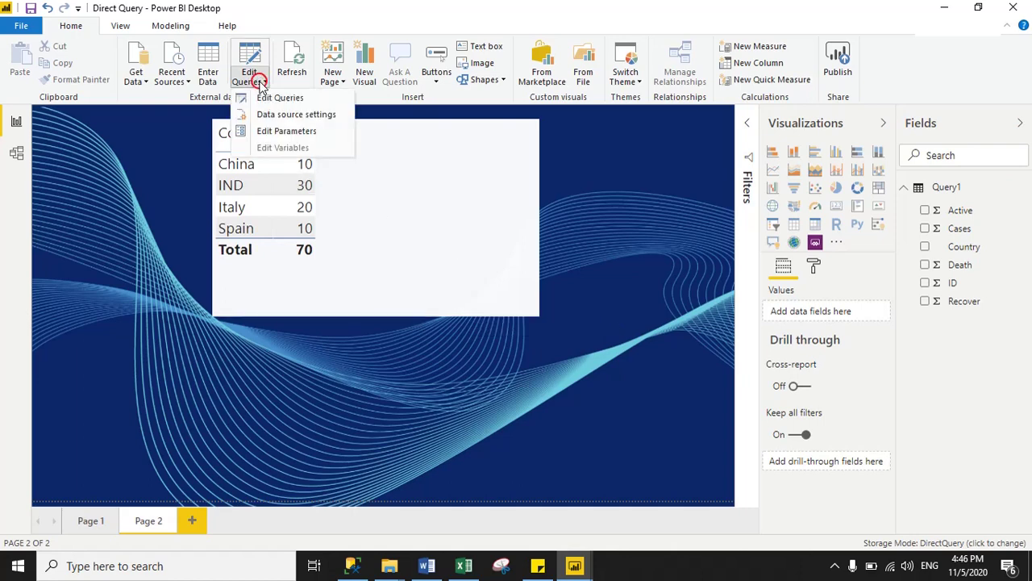
left_click(284, 133)
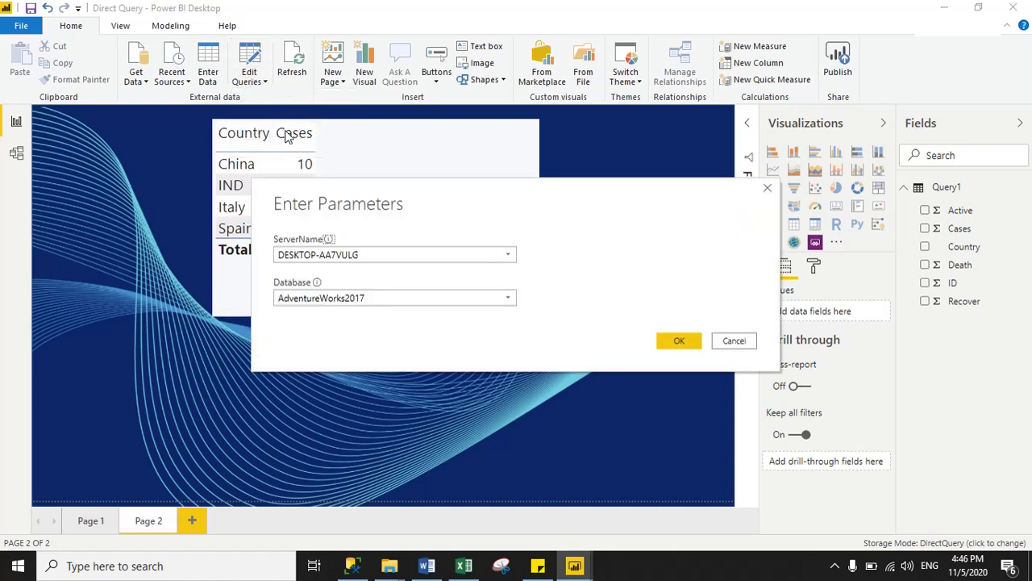
left_click_drag(468, 207, 721, 58)
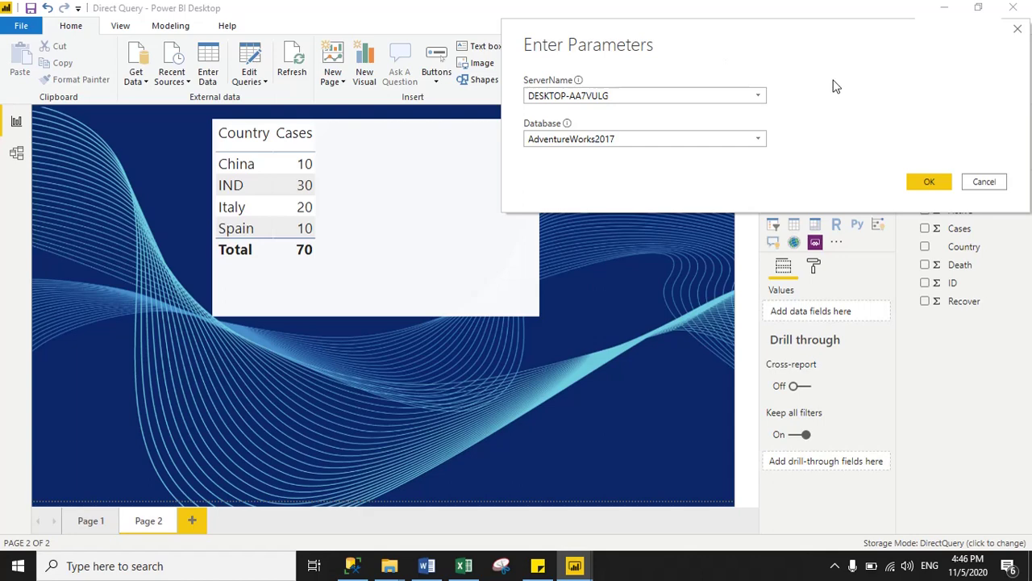
left_click(758, 140)
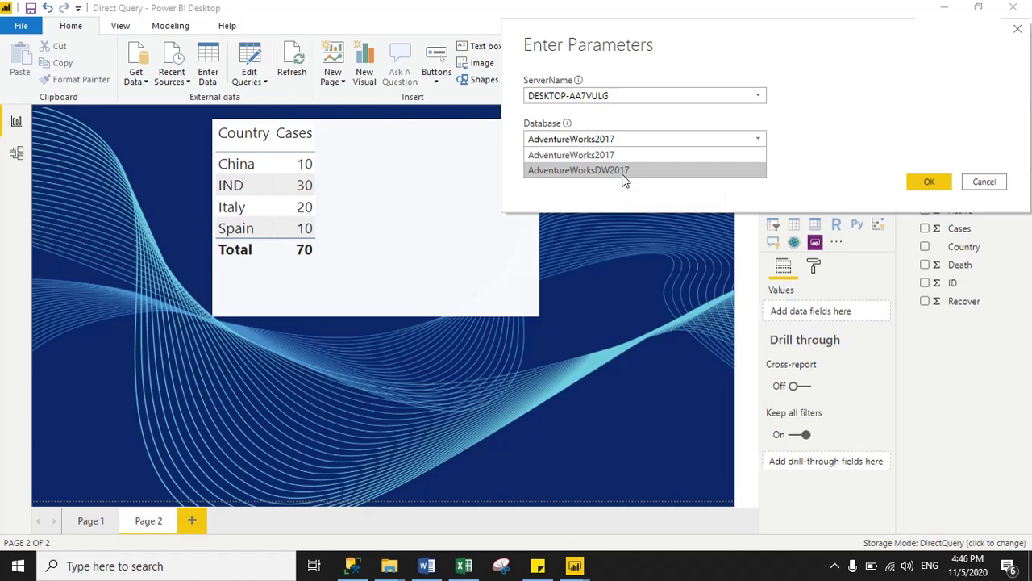
left_click(664, 122)
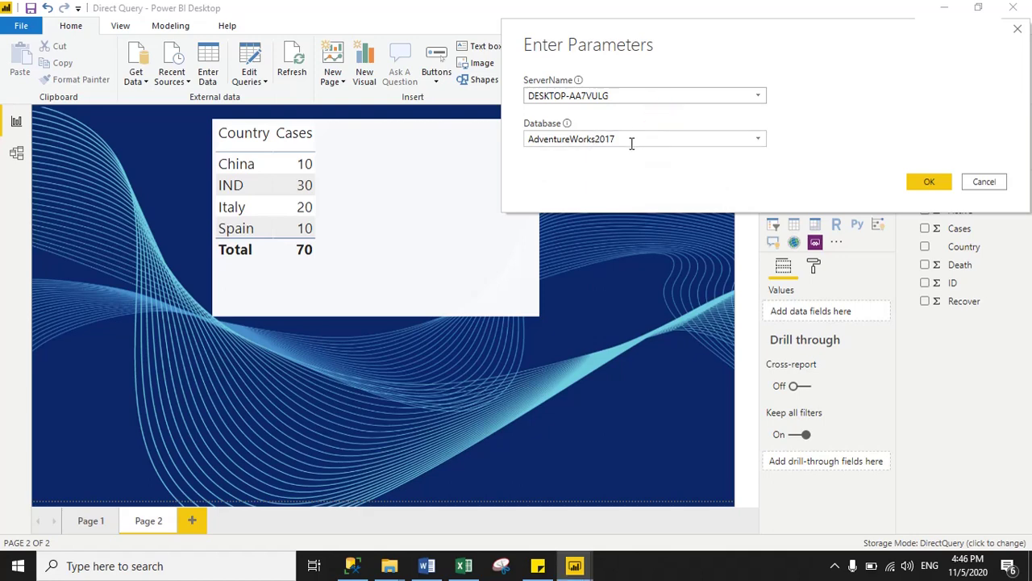
left_click(758, 96)
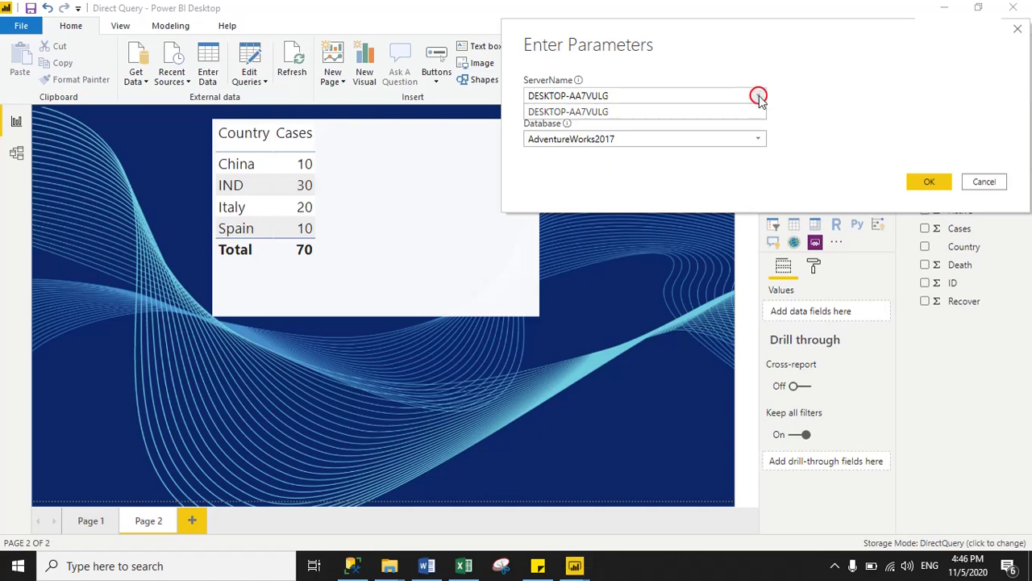
left_click(758, 96)
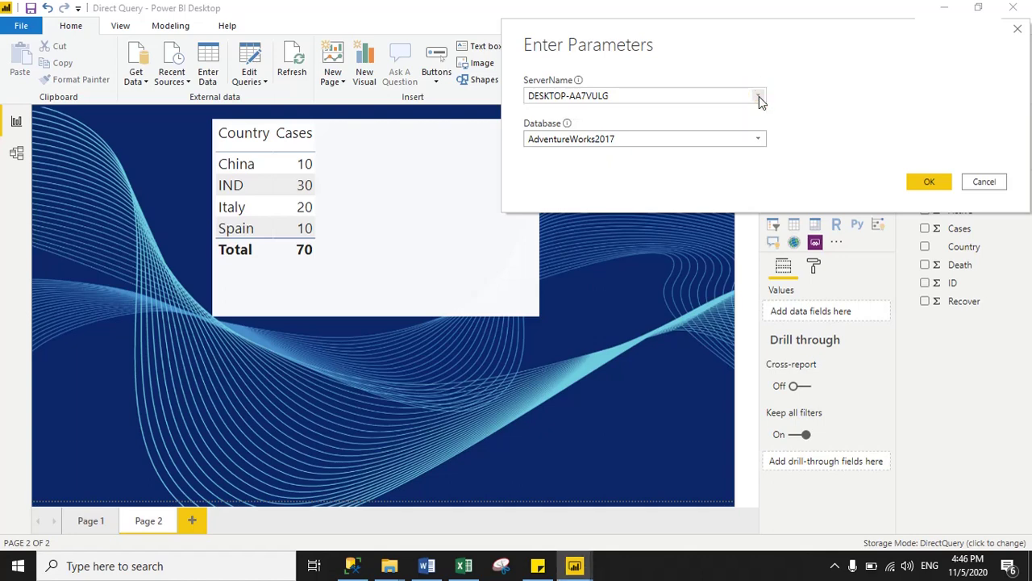
left_click(758, 139)
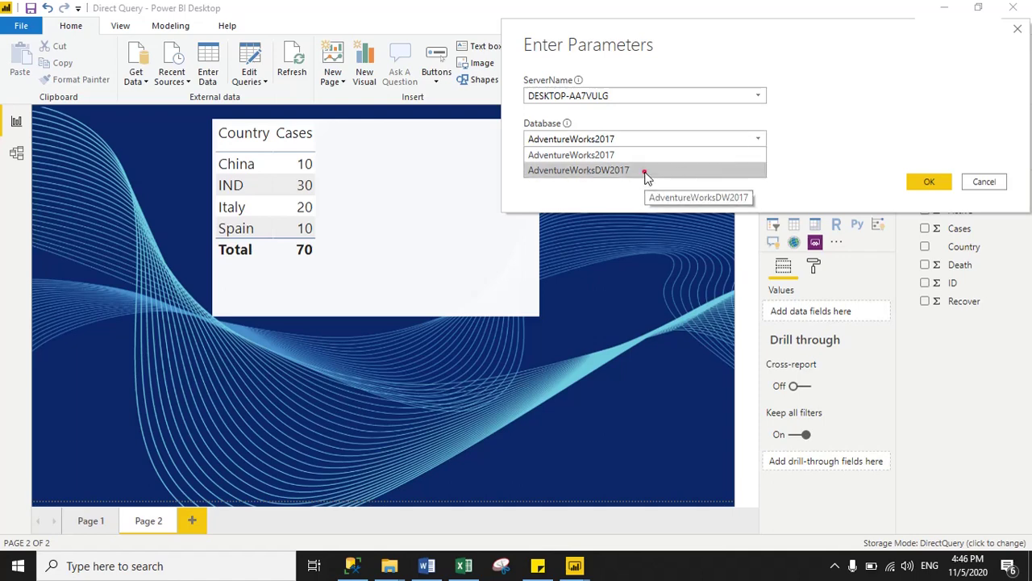
left_click(613, 170)
left_click(927, 183)
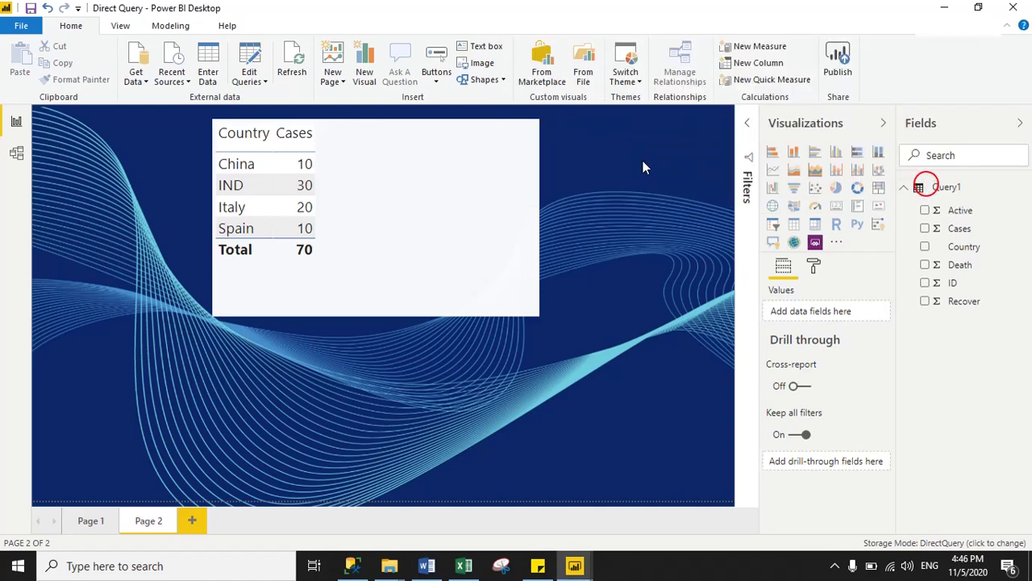
Step: Apply the query changes and sort the table by Cases, highest first
left_click(686, 119)
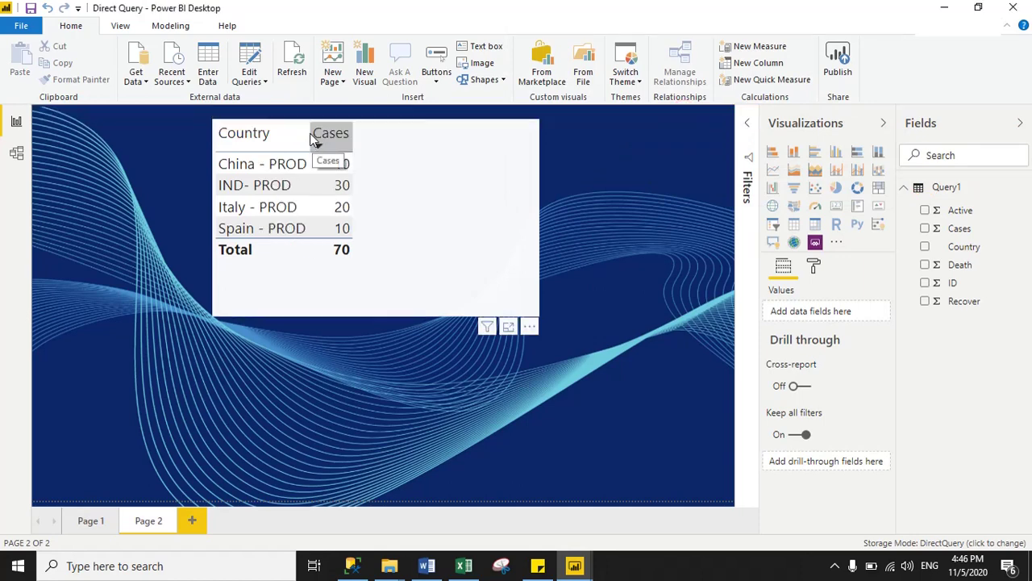
left_click(352, 137)
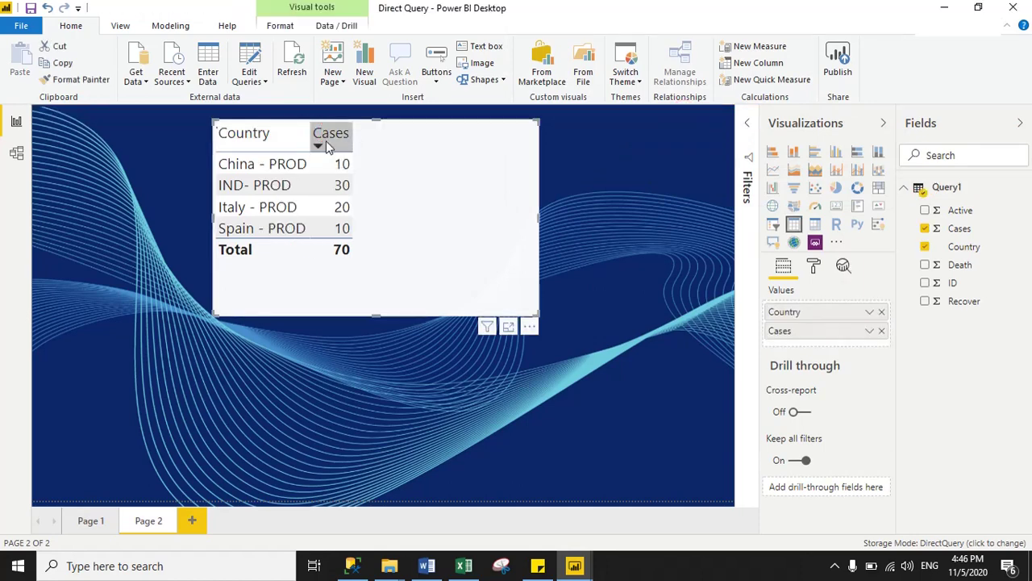
left_click(326, 140)
left_click(613, 236)
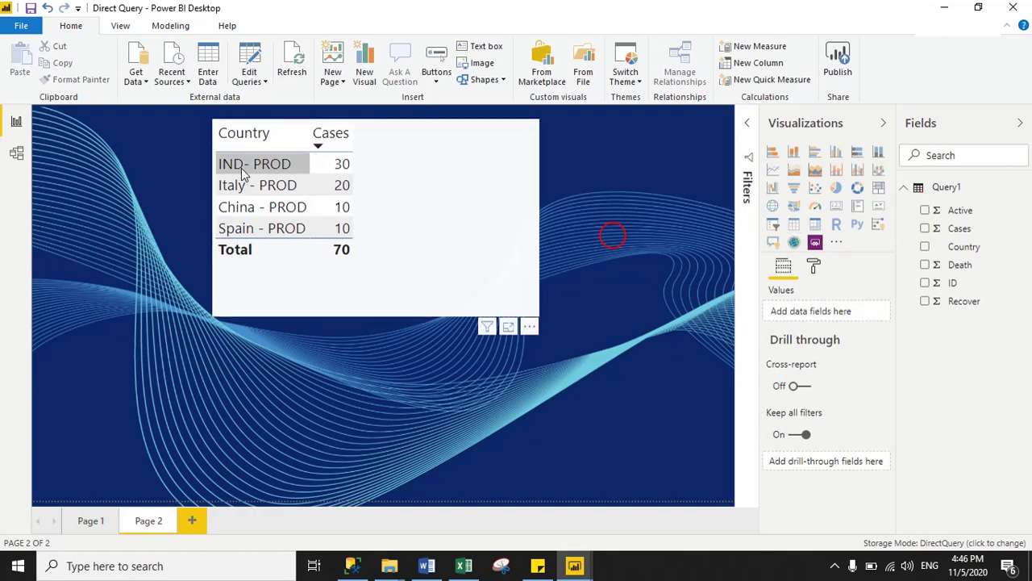
left_click_drag(241, 168, 284, 199)
Step: Rerun 'Select * from Covid' on the production query tab, check the PROD rows, and return to Power BI
left_click(352, 566)
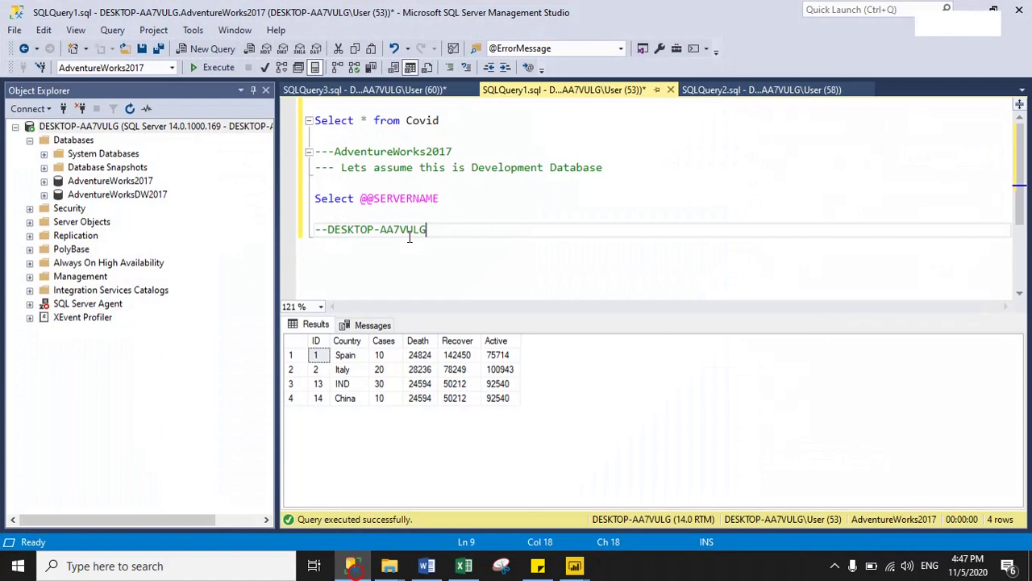
left_click(379, 90)
left_click(480, 154)
left_click_drag(467, 138, 304, 129)
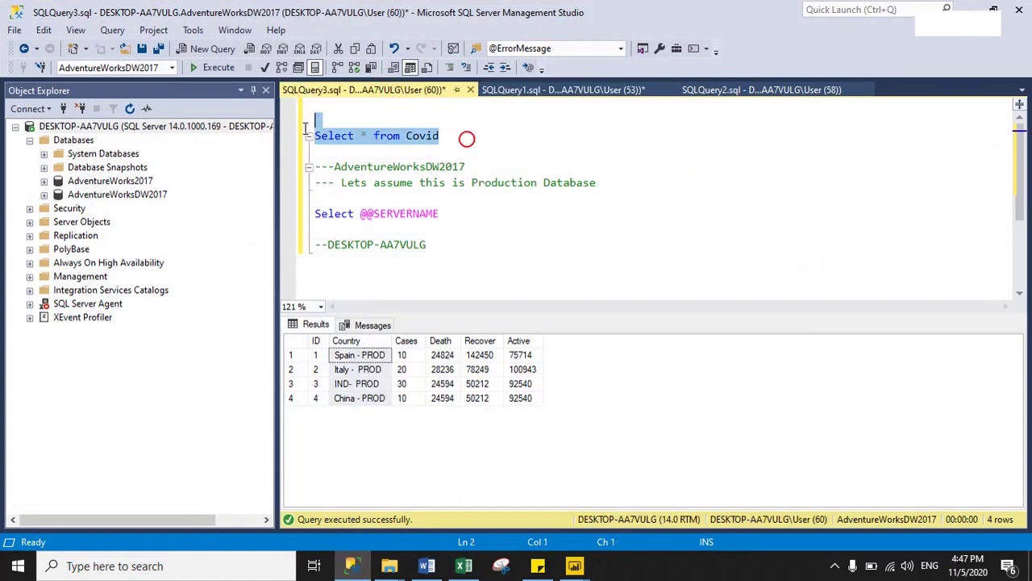
left_click(221, 70)
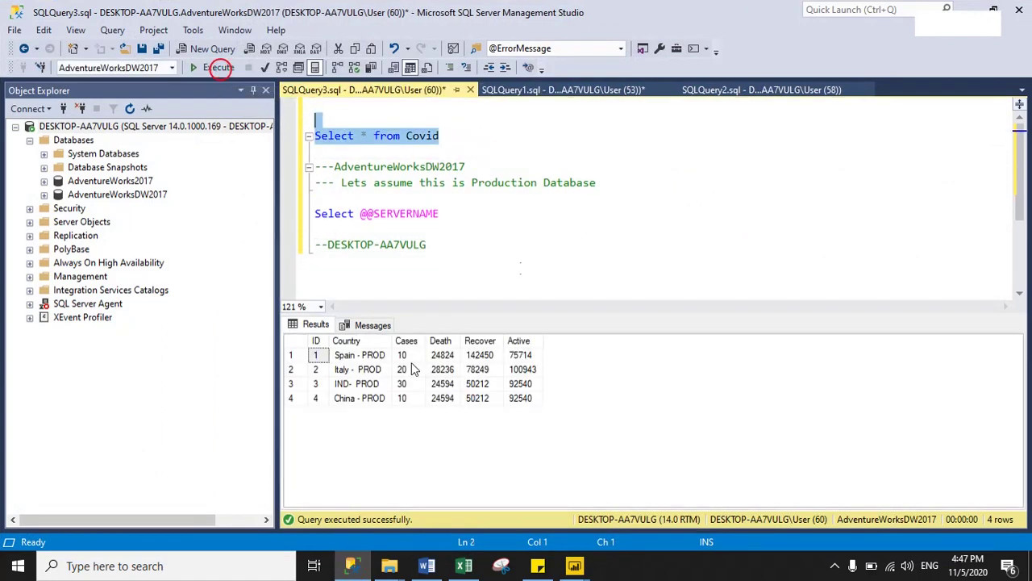
left_click_drag(358, 355, 360, 402)
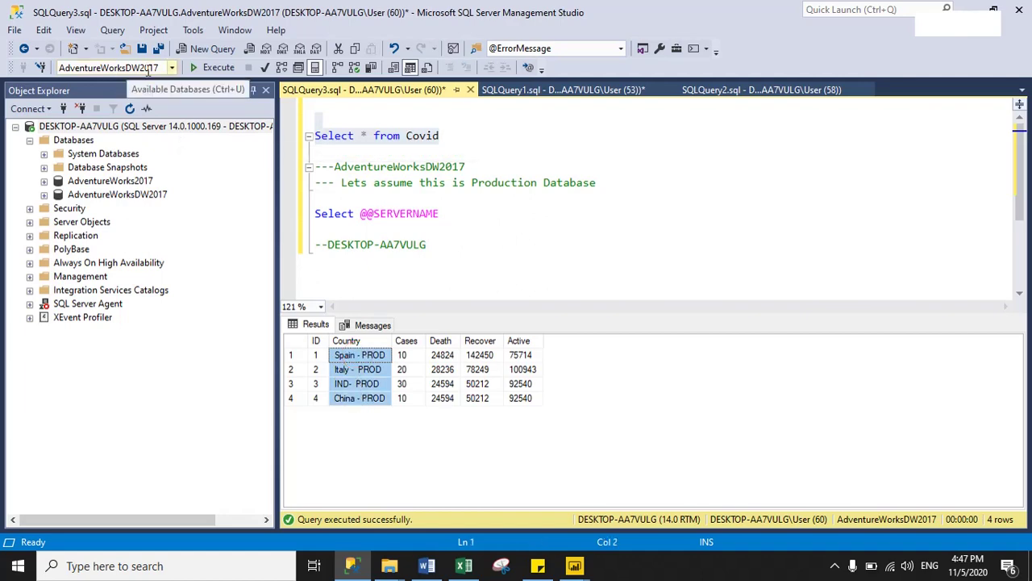
key("alt+Tab")
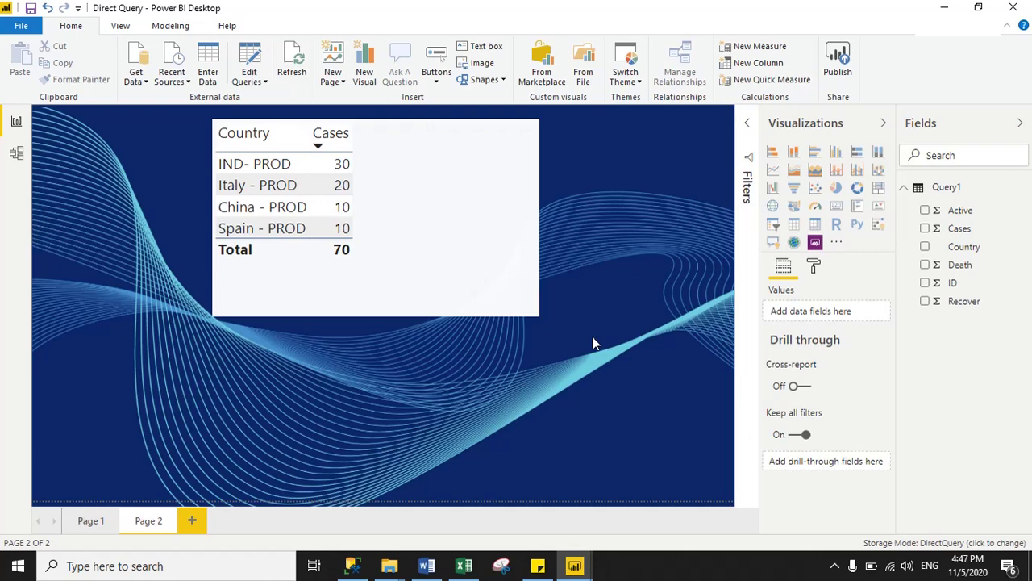
Step: Set the Database parameter back to AdventureWorks2017 and apply the pending query changes
left_click(254, 82)
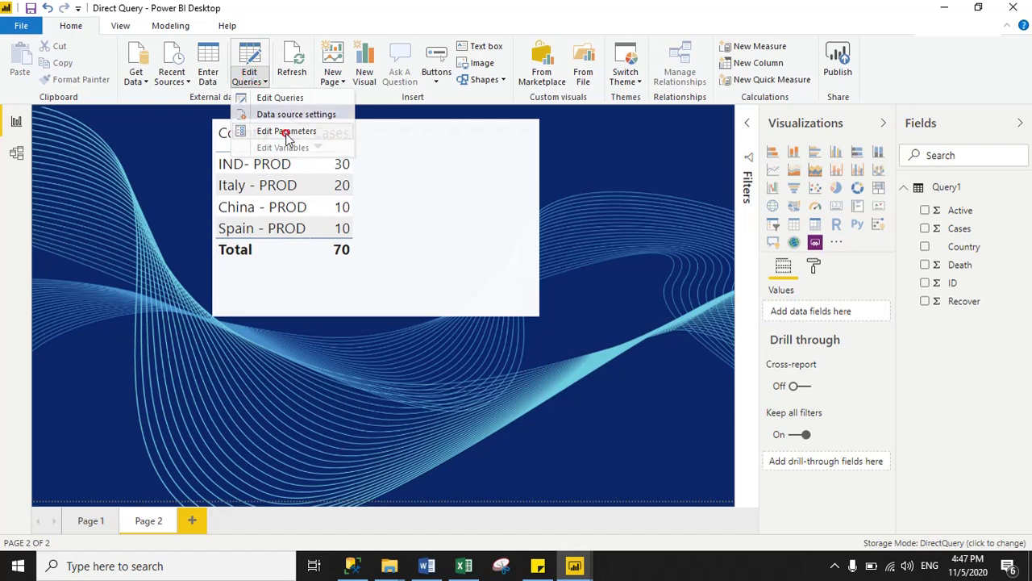
left_click(286, 132)
left_click_drag(511, 214, 726, 103)
left_click(722, 192)
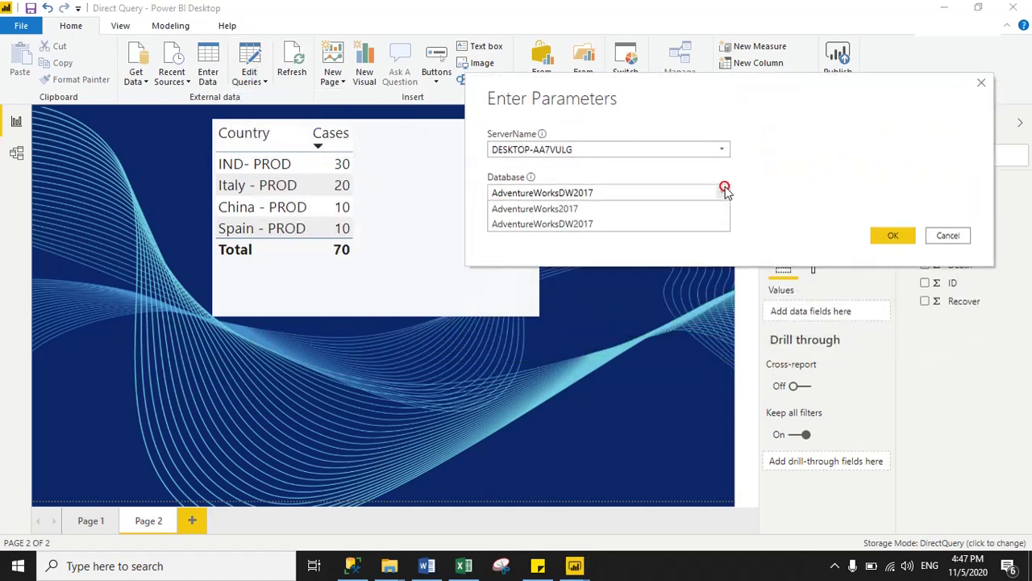
left_click(586, 214)
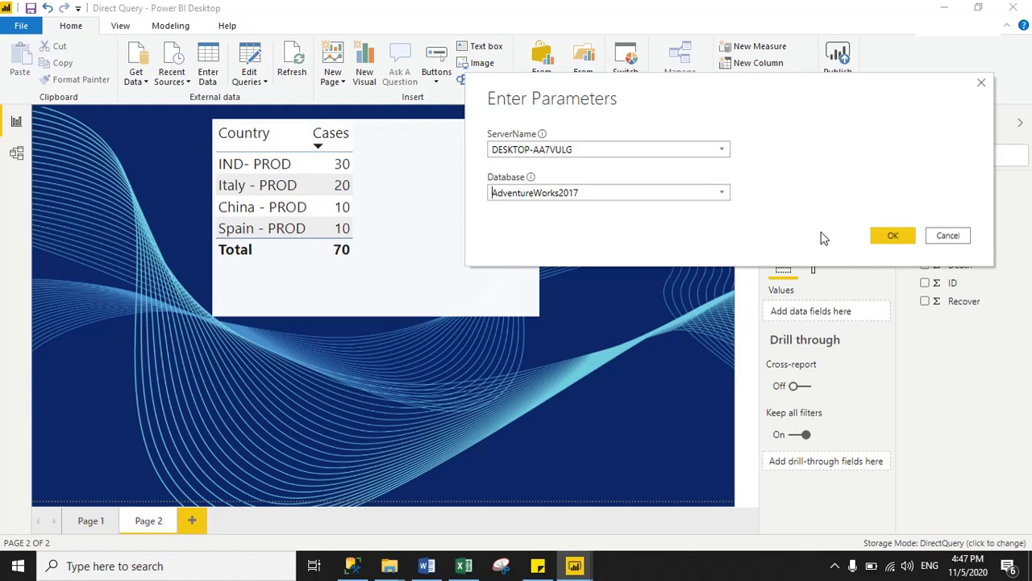
left_click(892, 236)
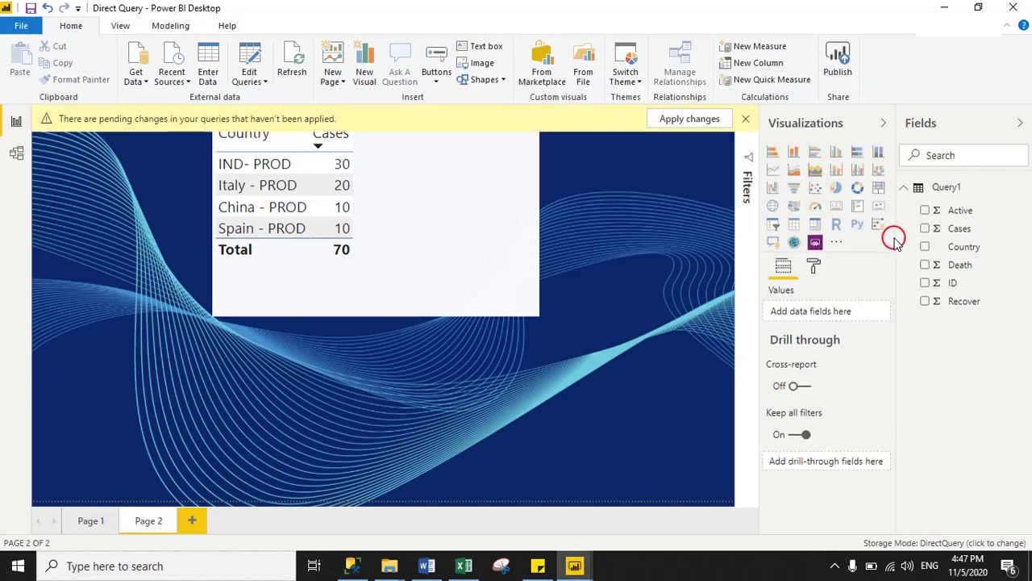
left_click(685, 118)
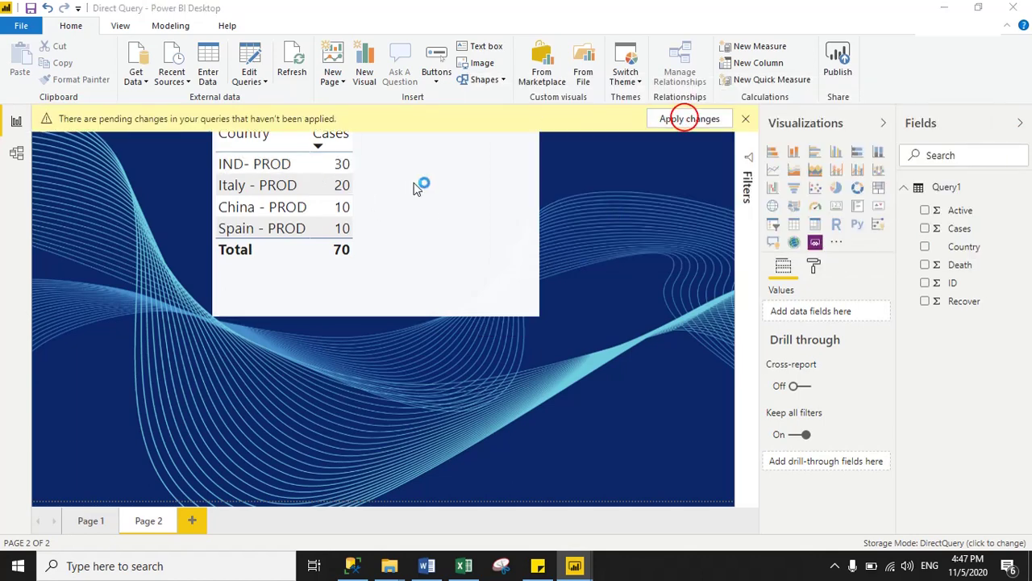